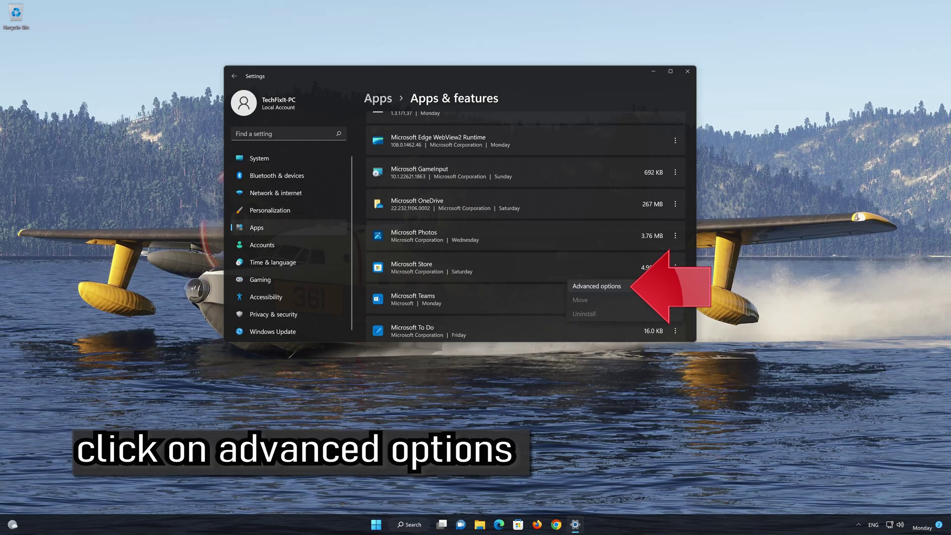
Repair the Microsoft Store app through its advanced options, and reset it, confirming the deletion of its data
{"action": "left_click", "coordinate": [597, 285]}
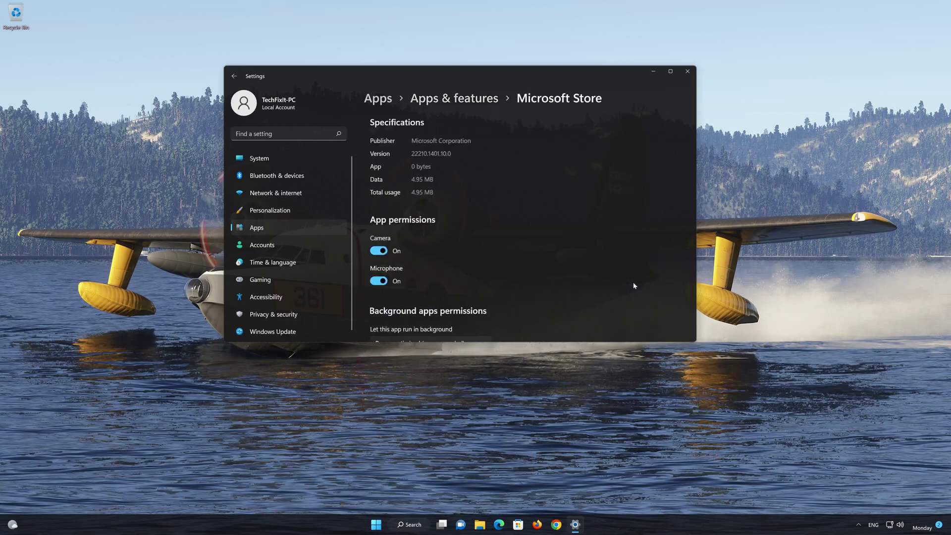
{"action": "scroll", "coordinate": [614, 279], "scroll_direction": "down", "scroll_amount": 2}
{"action": "scroll", "coordinate": [614, 279], "scroll_direction": "down", "scroll_amount": 8}
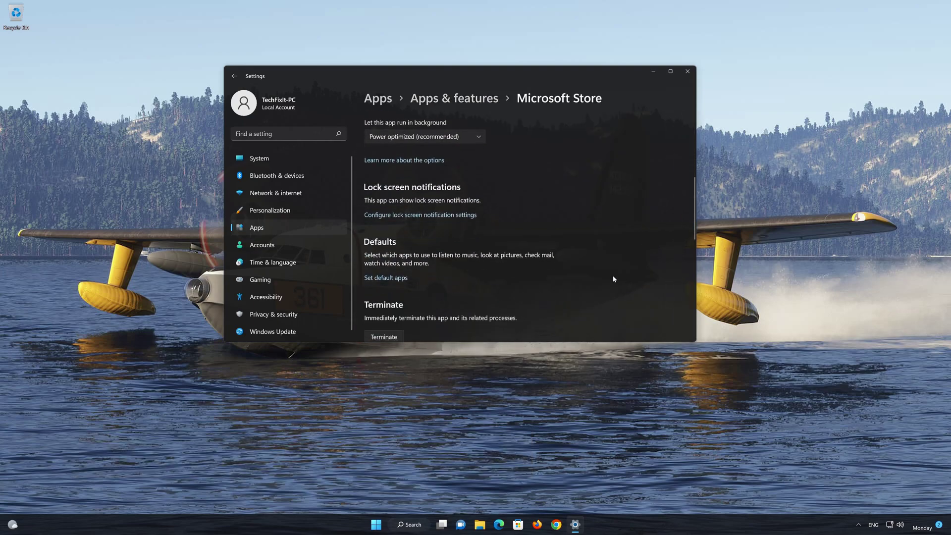
{"action": "scroll", "coordinate": [613, 279], "scroll_direction": "down", "scroll_amount": 3}
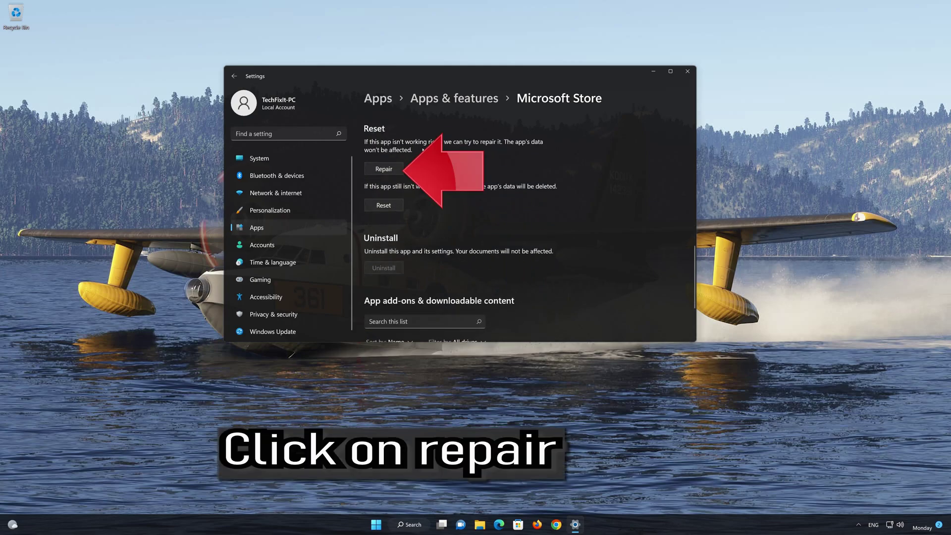
{"action": "left_click", "coordinate": [395, 170]}
{"action": "left_click", "coordinate": [381, 208]}
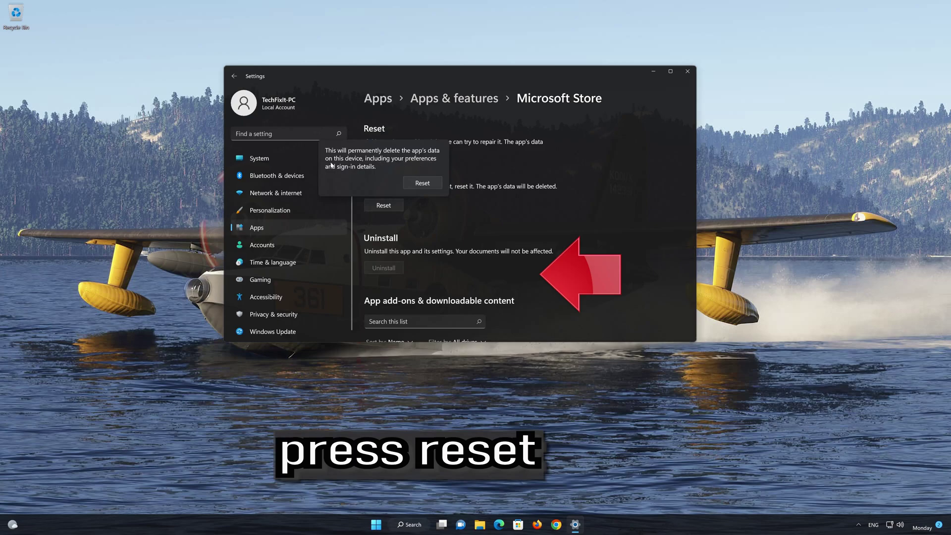
{"action": "left_click", "coordinate": [421, 184]}
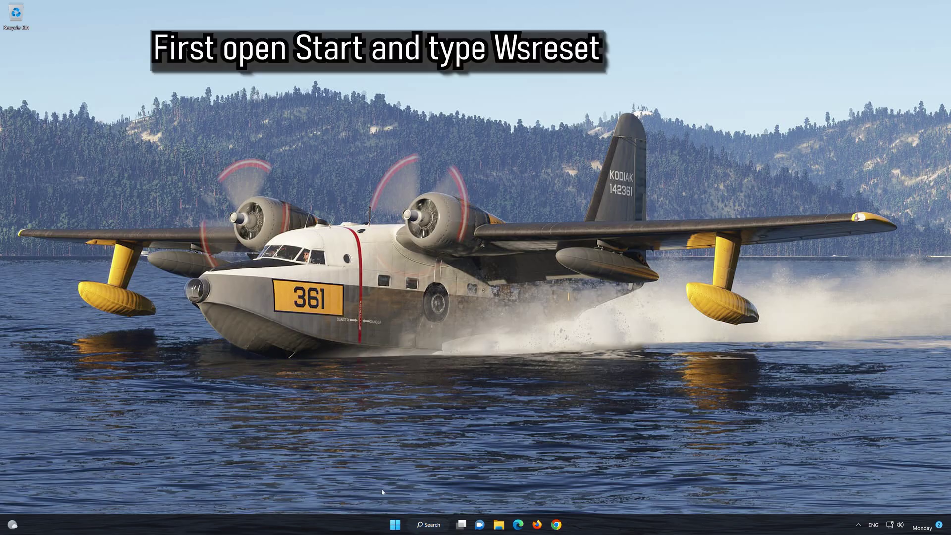
Find the wsreset command from Start and run it to reset the Microsoft Store cache
{"action": "left_click", "coordinate": [396, 524]}
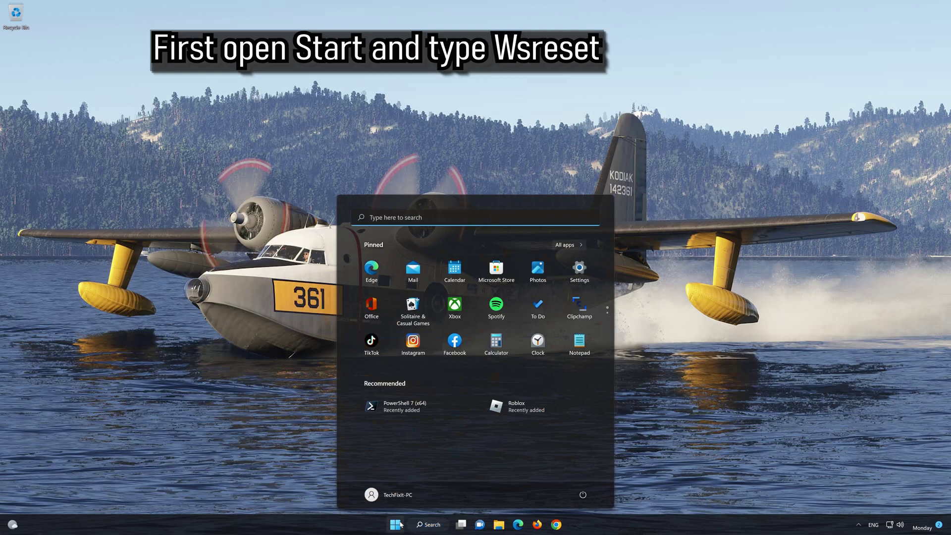
{"action": "type", "text": "wsreset"}
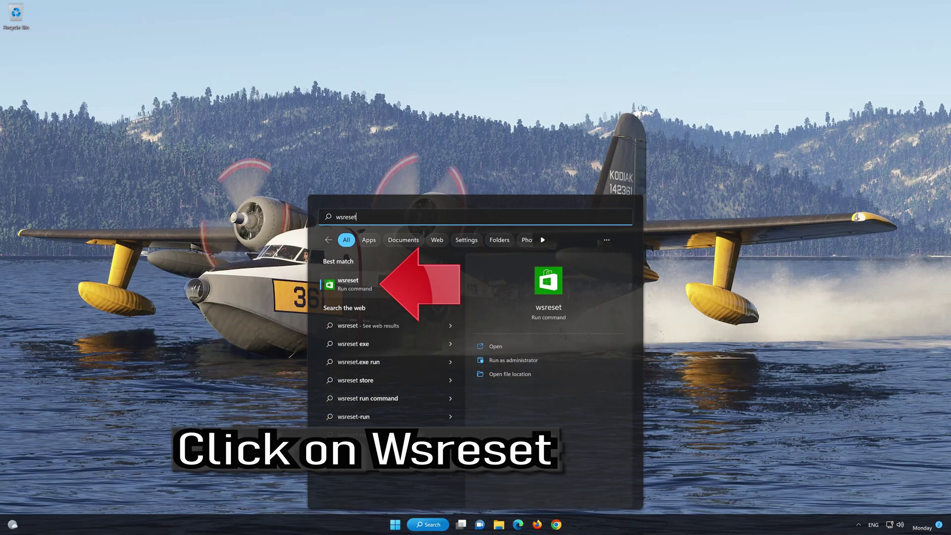
{"action": "left_click", "coordinate": [403, 288]}
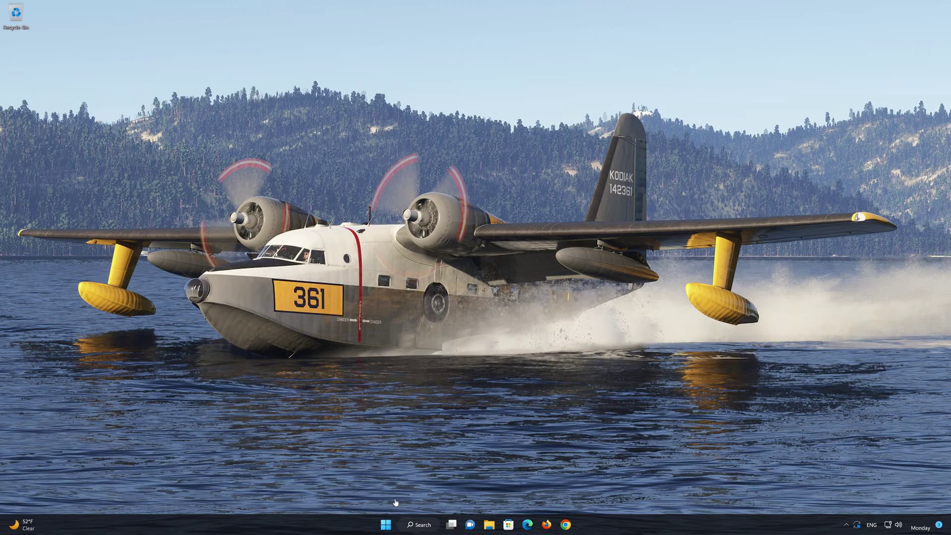
Open the Apps & features list in Windows Settings
{"action": "left_click", "coordinate": [385, 525]}
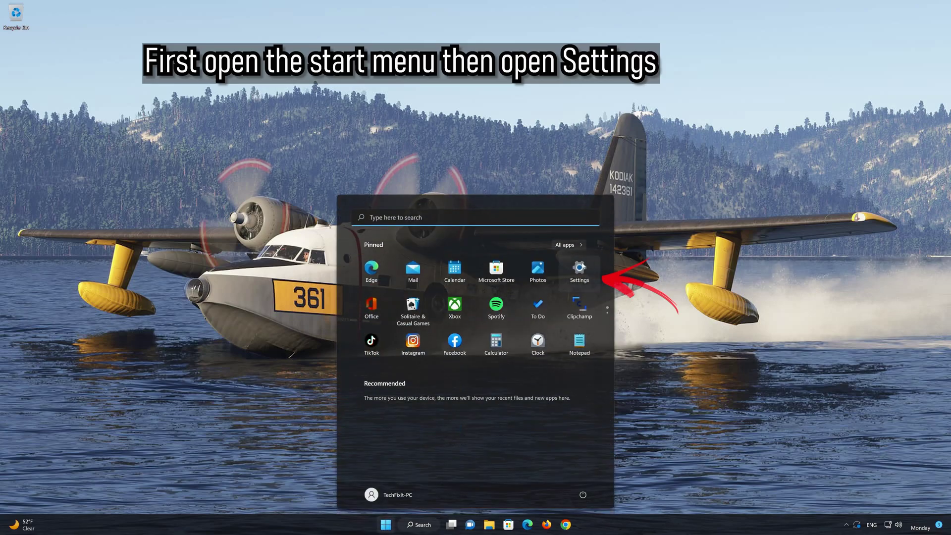
{"action": "left_click", "coordinate": [580, 277]}
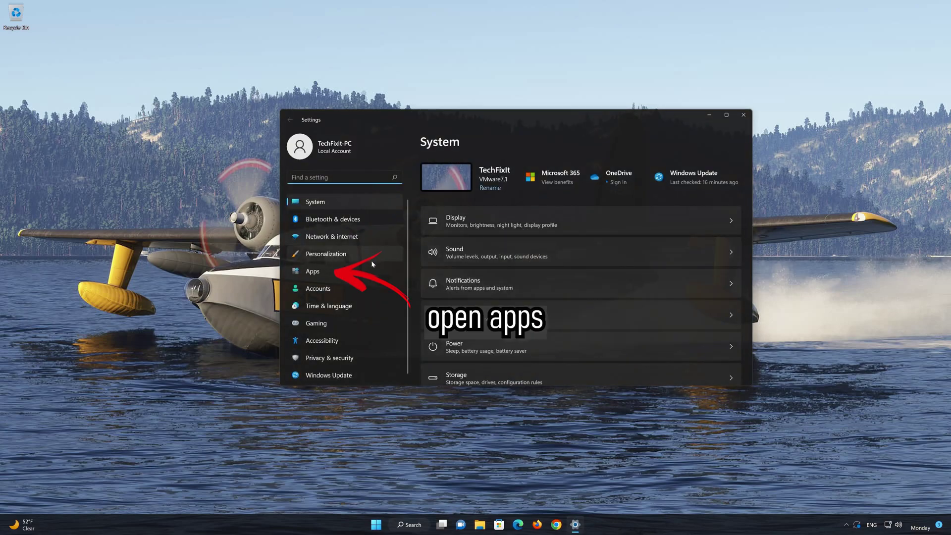
{"action": "left_click", "coordinate": [319, 273]}
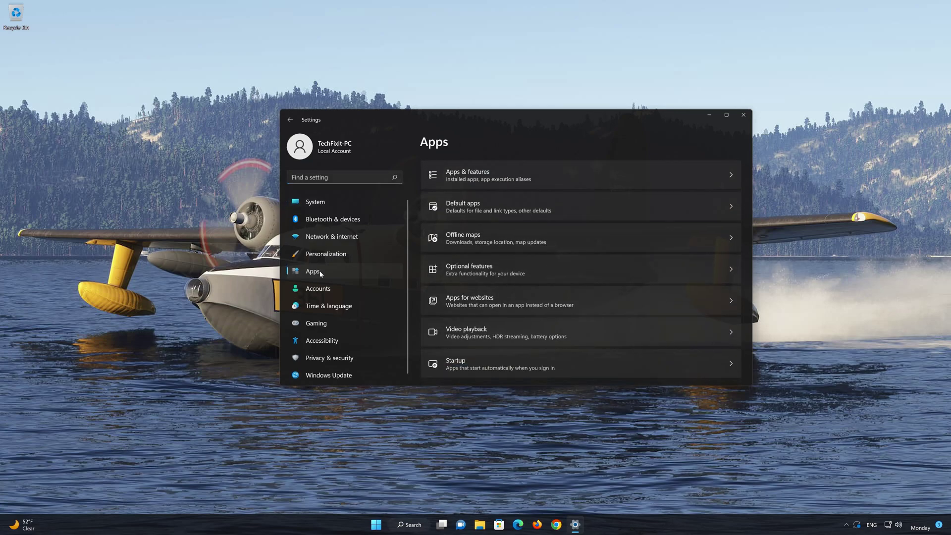
{"action": "left_click", "coordinate": [510, 181]}
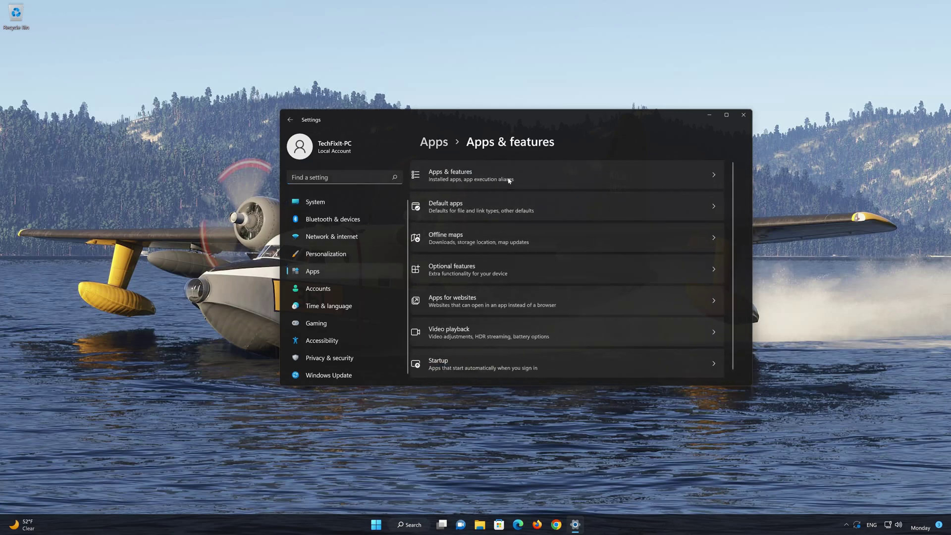
Locate Xbox in the list of installed apps and open its advanced options
{"action": "scroll", "coordinate": [595, 274], "scroll_direction": "down", "scroll_amount": 10}
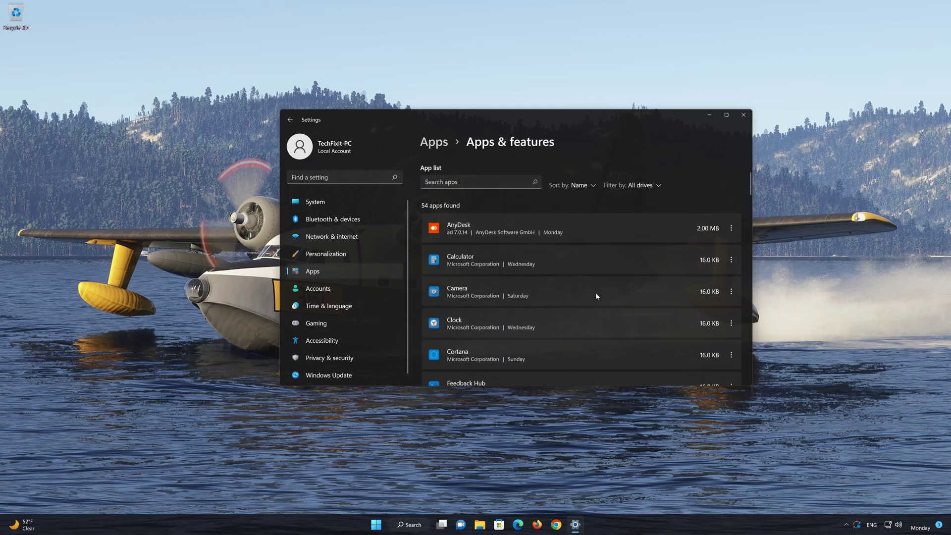
{"action": "scroll", "coordinate": [597, 298], "scroll_direction": "down", "scroll_amount": 15}
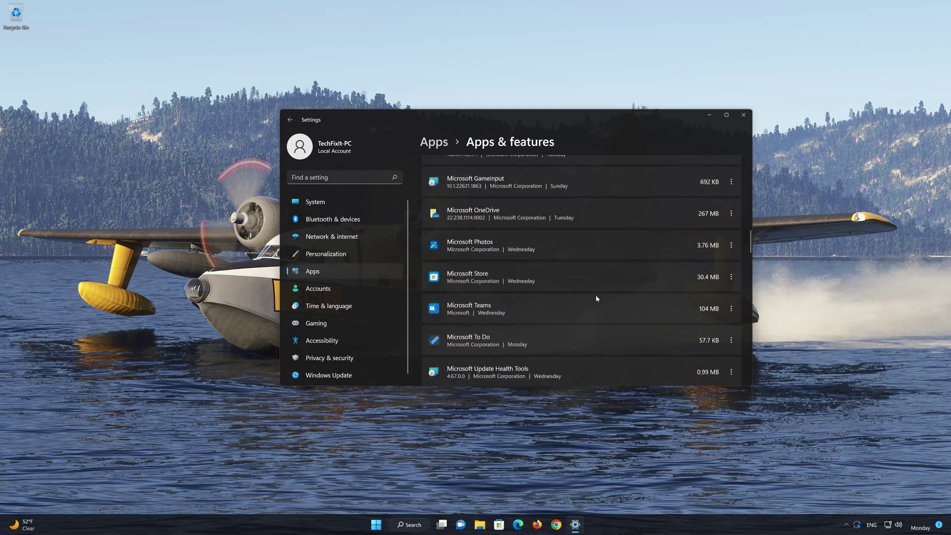
{"action": "scroll", "coordinate": [597, 299], "scroll_direction": "down", "scroll_amount": 15}
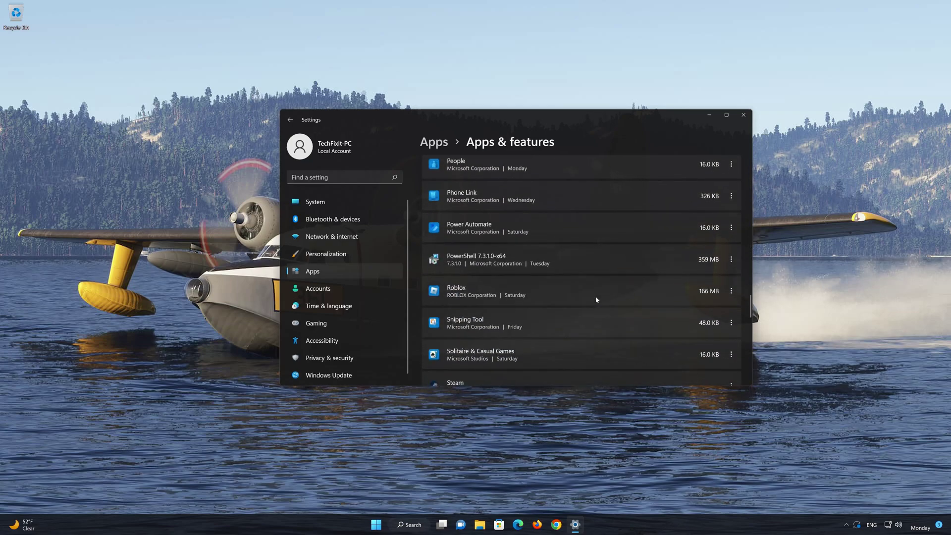
{"action": "scroll", "coordinate": [597, 300], "scroll_direction": "down", "scroll_amount": 8}
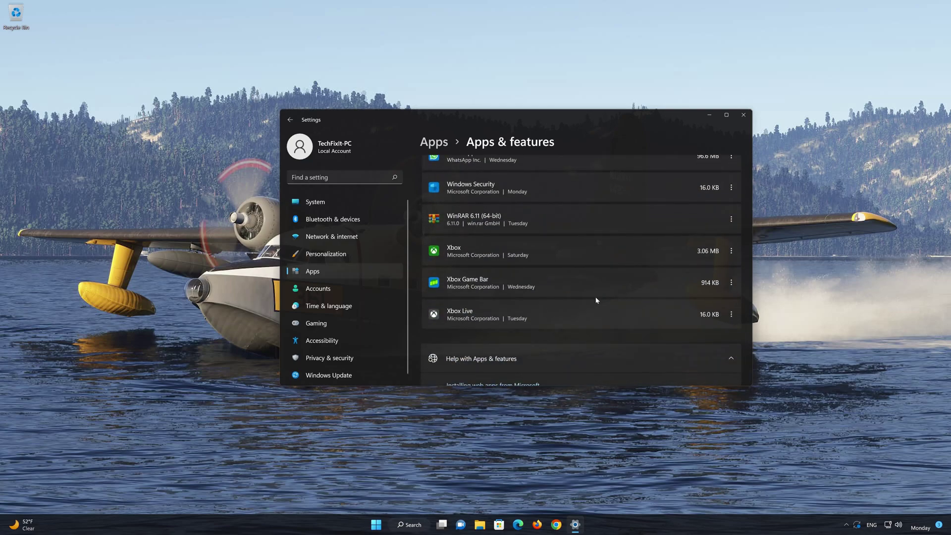
{"action": "scroll", "coordinate": [596, 300], "scroll_direction": "up", "scroll_amount": 1}
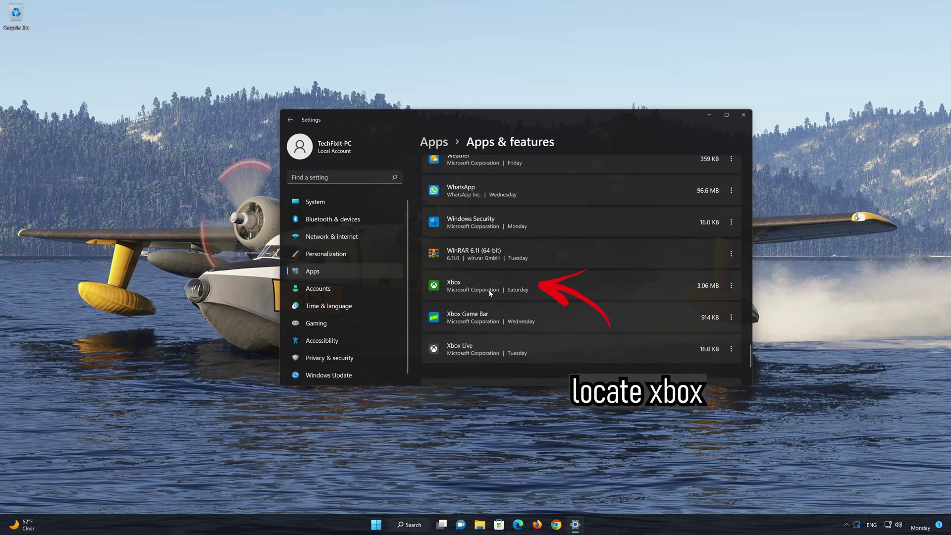
{"action": "left_click", "coordinate": [731, 286]}
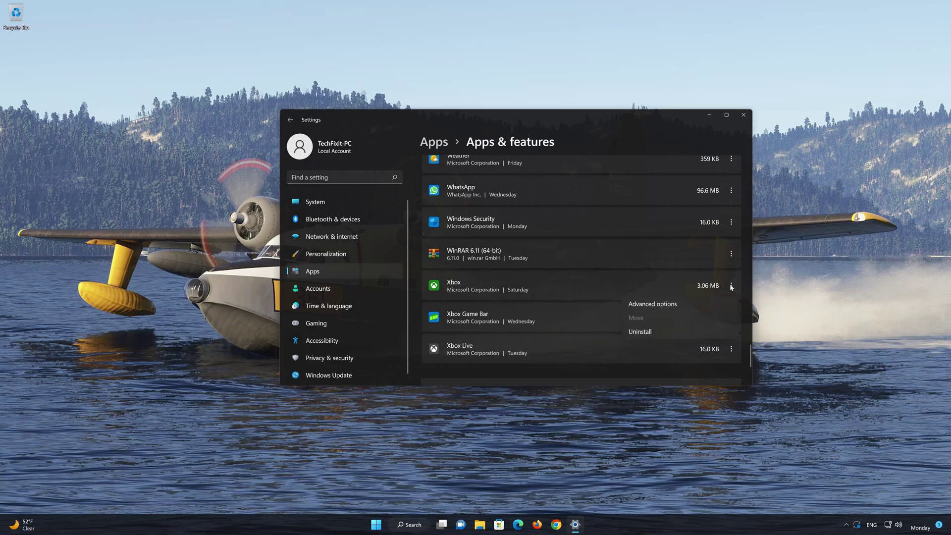
{"action": "left_click", "coordinate": [655, 305]}
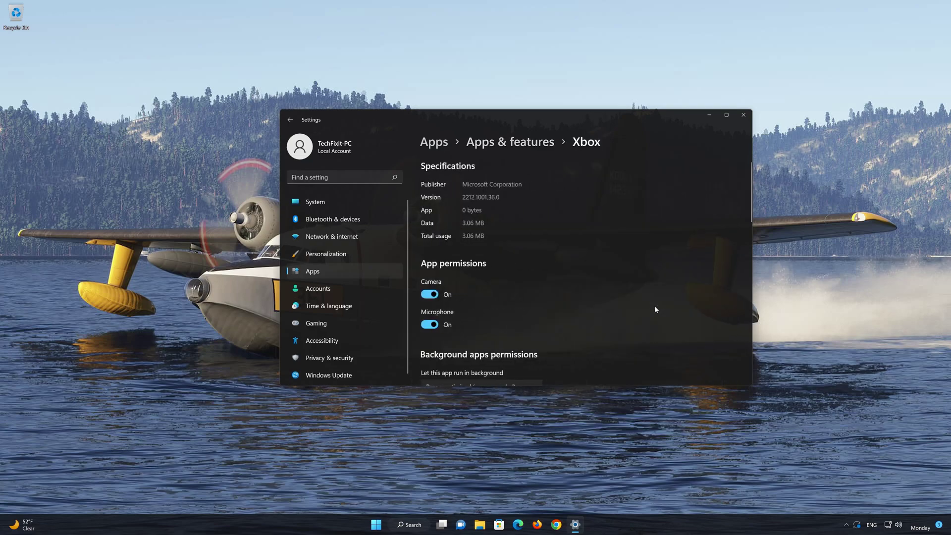
Repair the Xbox app, and reset it, confirming the deletion of its data
{"action": "scroll", "coordinate": [654, 306], "scroll_direction": "down", "scroll_amount": 3}
{"action": "scroll", "coordinate": [653, 307], "scroll_direction": "down", "scroll_amount": 6}
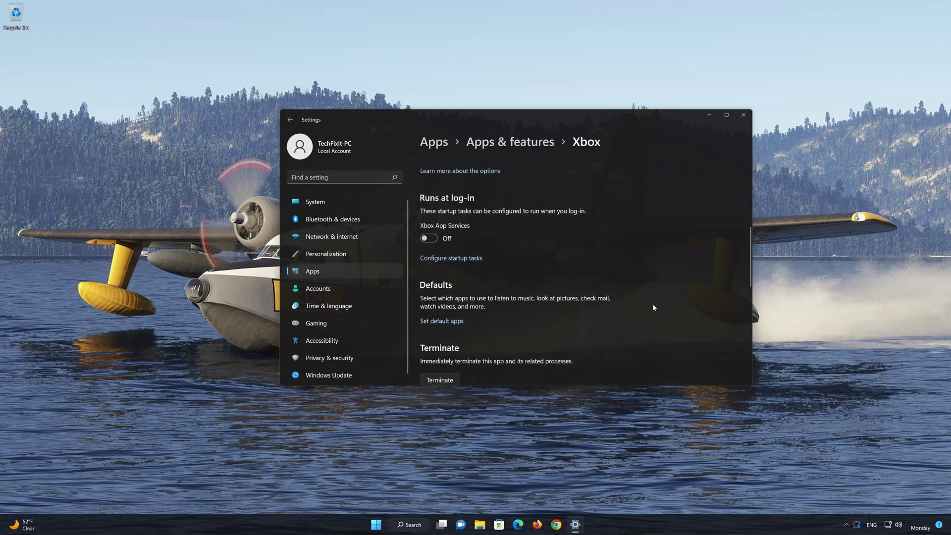
{"action": "scroll", "coordinate": [653, 308], "scroll_direction": "down", "scroll_amount": 3}
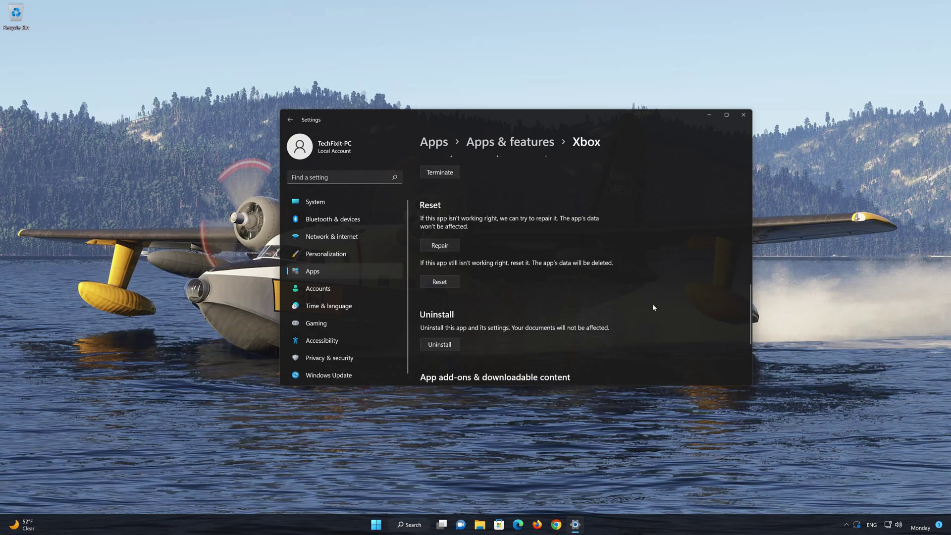
{"action": "left_click", "coordinate": [438, 247]}
{"action": "left_click", "coordinate": [441, 282]}
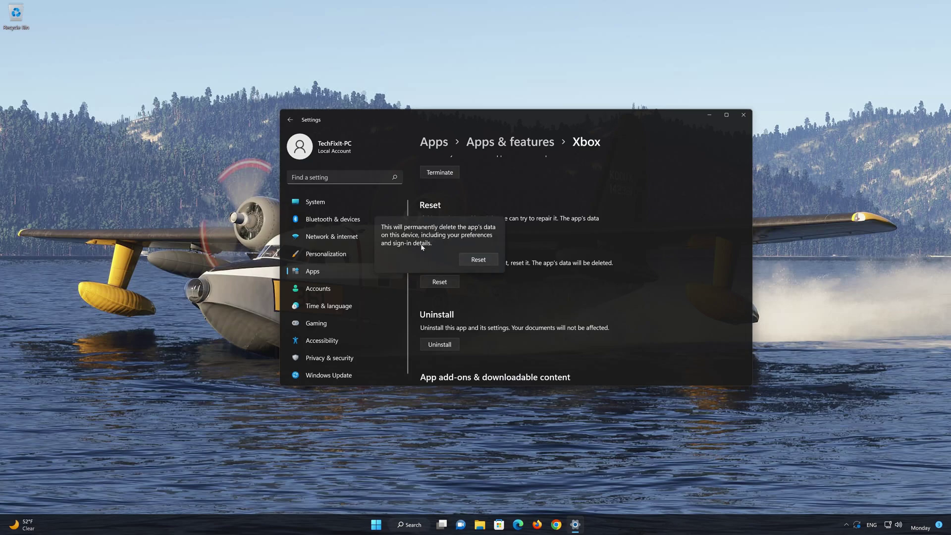
{"action": "left_click", "coordinate": [479, 259]}
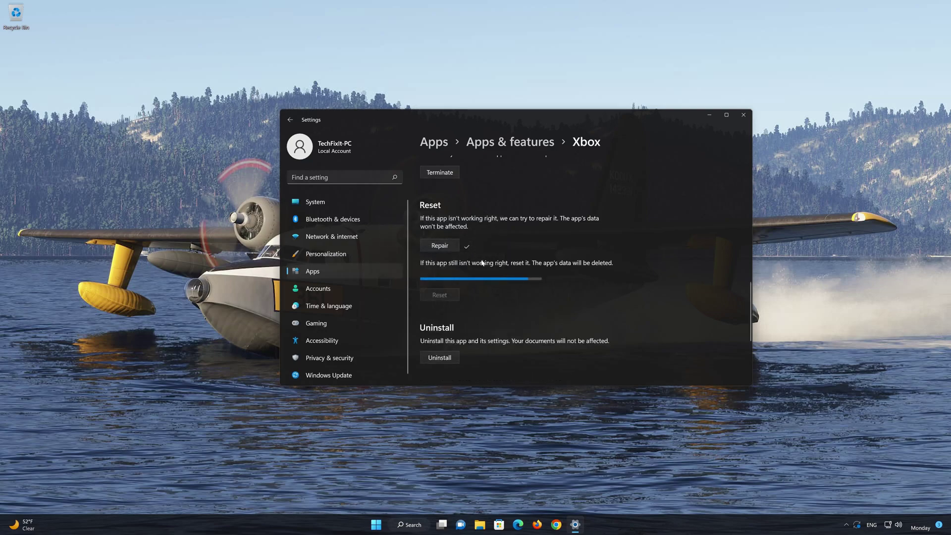
Uninstall the Xbox app, confirm the removal, and close Settings
{"action": "scroll", "coordinate": [481, 263], "scroll_direction": "down", "scroll_amount": 3}
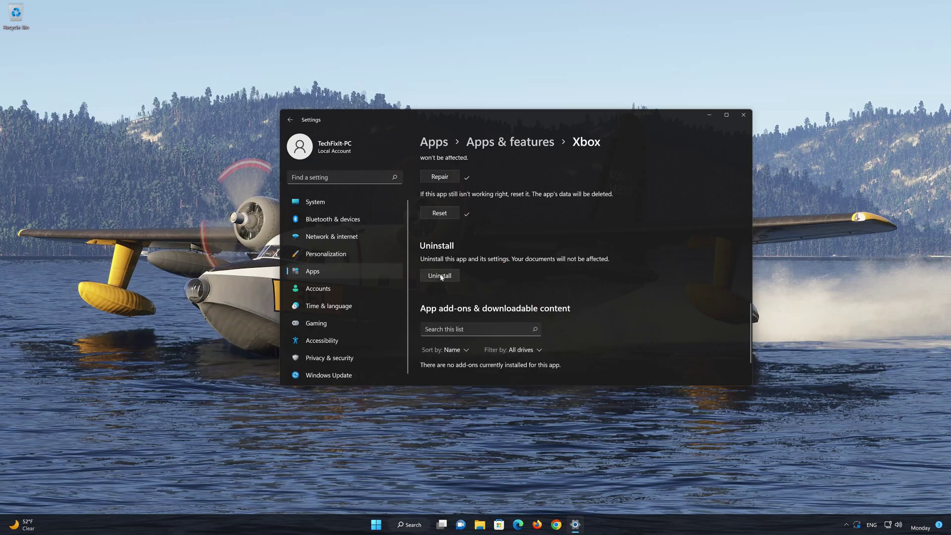
{"action": "left_click", "coordinate": [440, 276]}
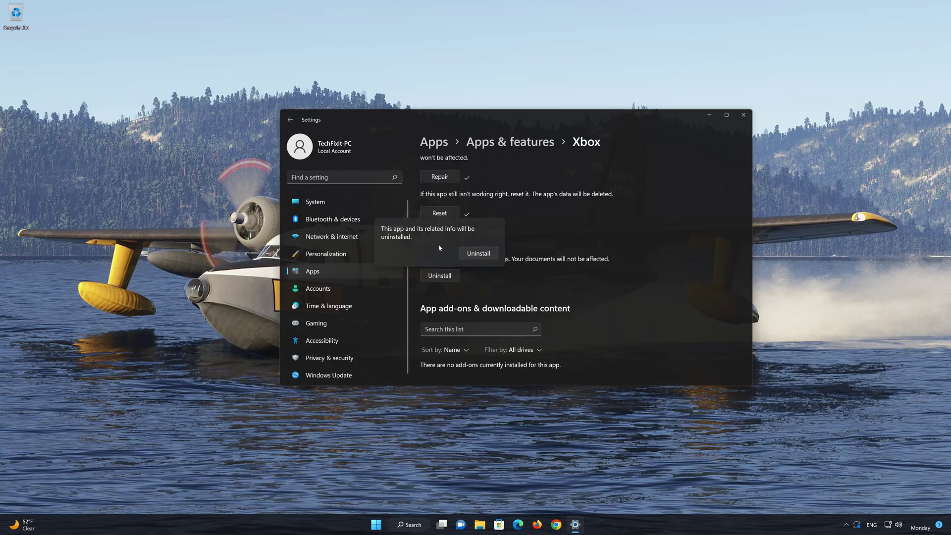
{"action": "left_click", "coordinate": [484, 256]}
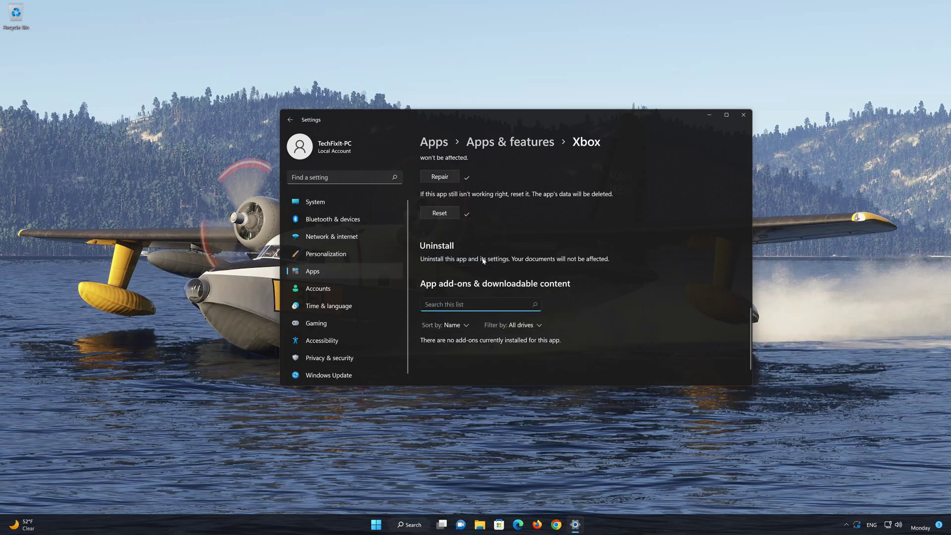
{"action": "left_click", "coordinate": [744, 114]}
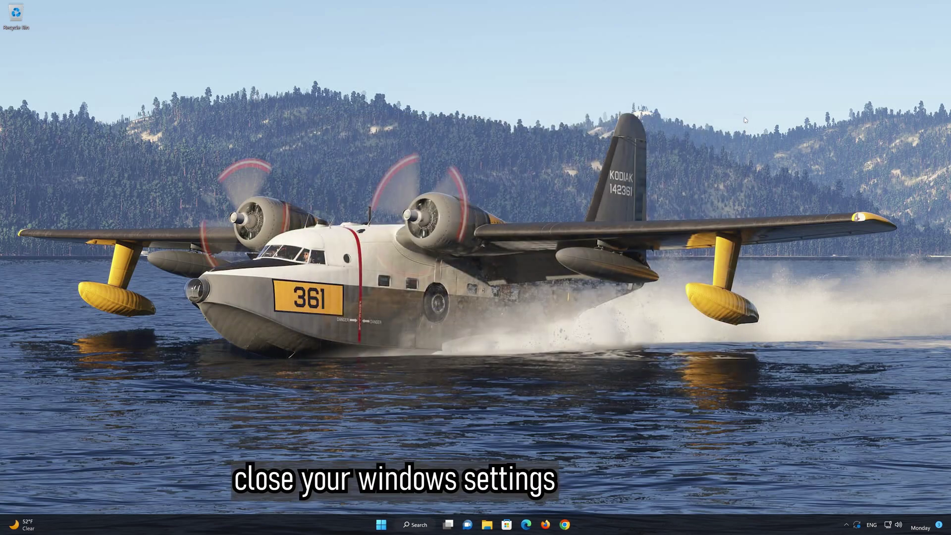
Switch to Microsoft Store, search for "xbox", and install the Xbox app from its product page
{"action": "left_click", "coordinate": [509, 523]}
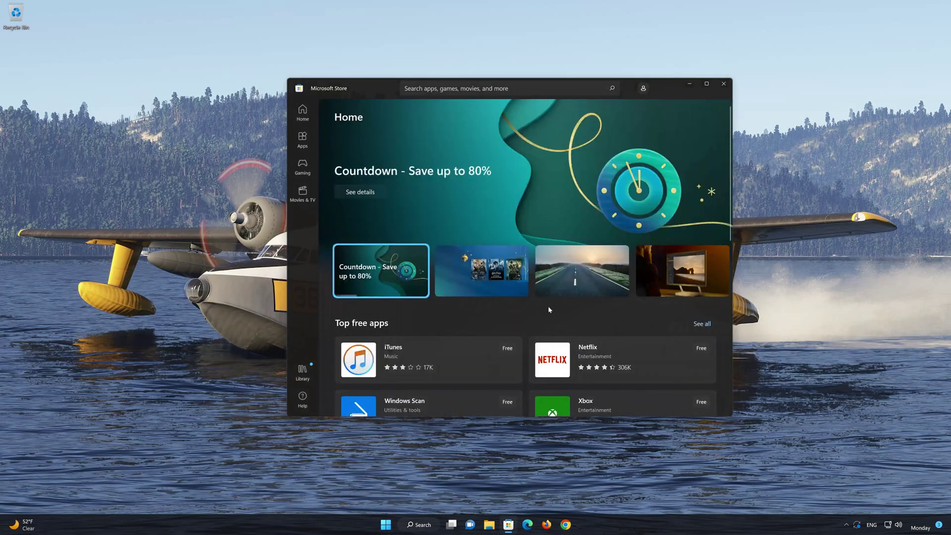
{"action": "left_click", "coordinate": [495, 89]}
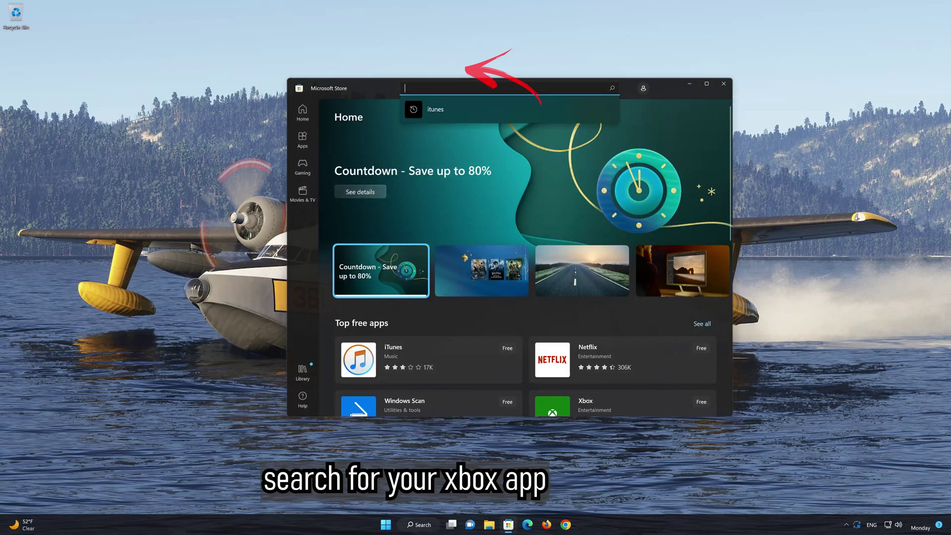
{"action": "type", "text": "xbox"}
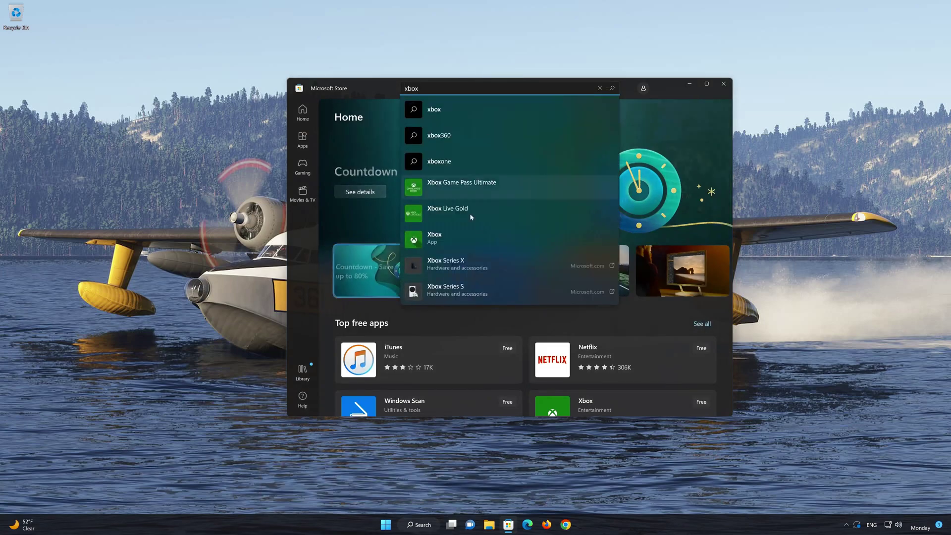
{"action": "left_click", "coordinate": [450, 239]}
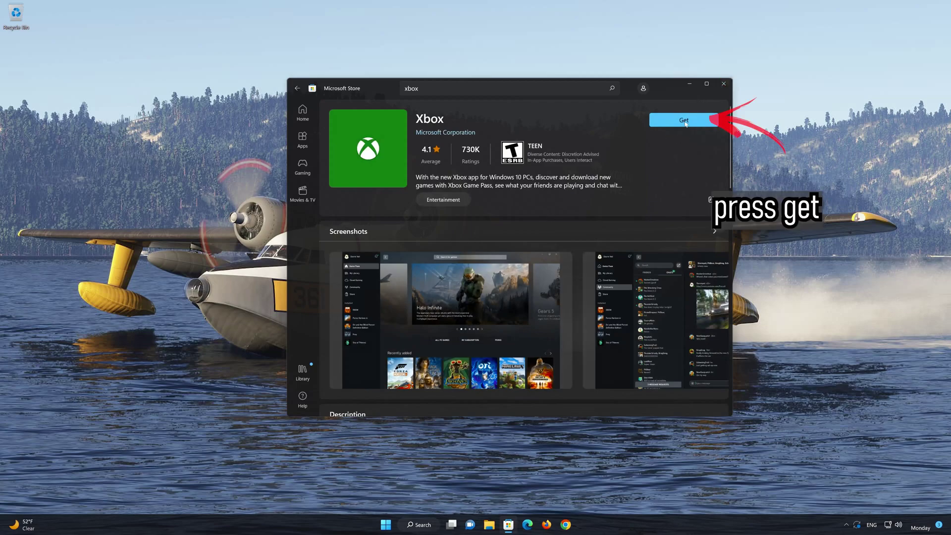
{"action": "left_click", "coordinate": [686, 124]}
{"action": "left_click", "coordinate": [677, 125]}
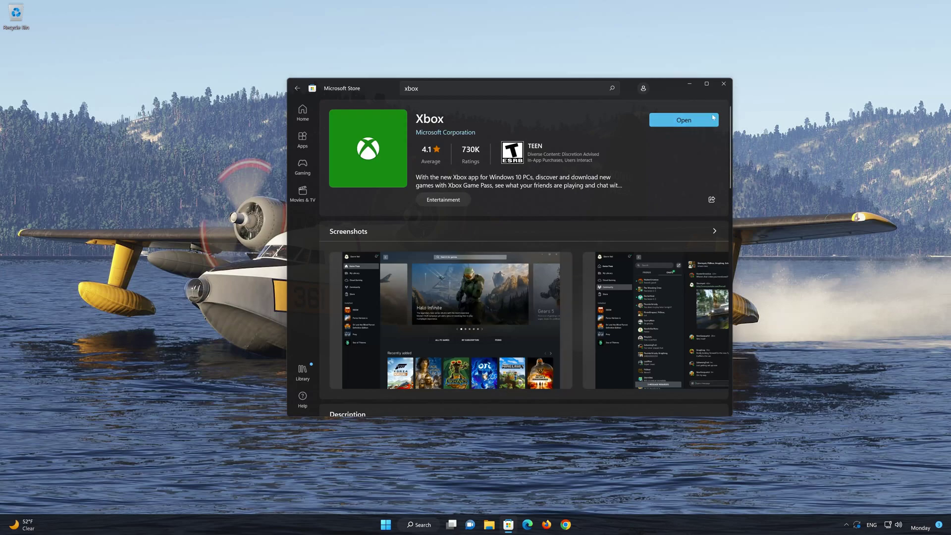
Launch the installed Xbox app, reposition its window, and browse the PC Game Pass catalog without signing in
{"action": "left_click", "coordinate": [698, 119]}
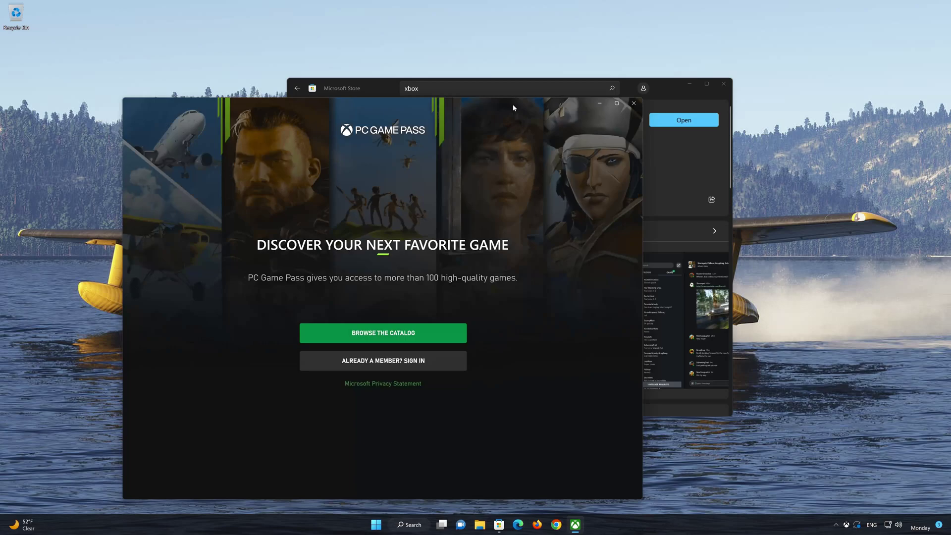
{"action": "left_click_drag", "start_coordinate": [513, 104], "coordinate": [636, 63]}
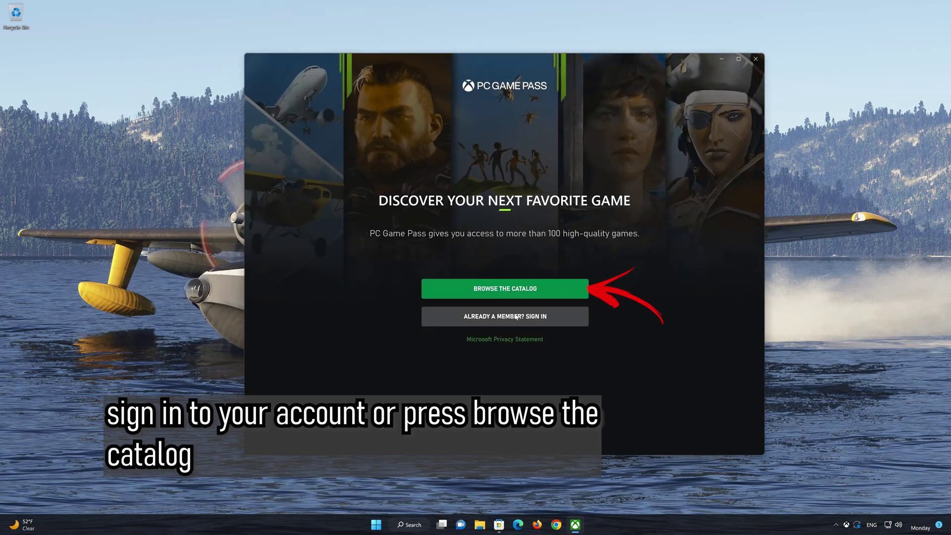
{"action": "left_click", "coordinate": [527, 289]}
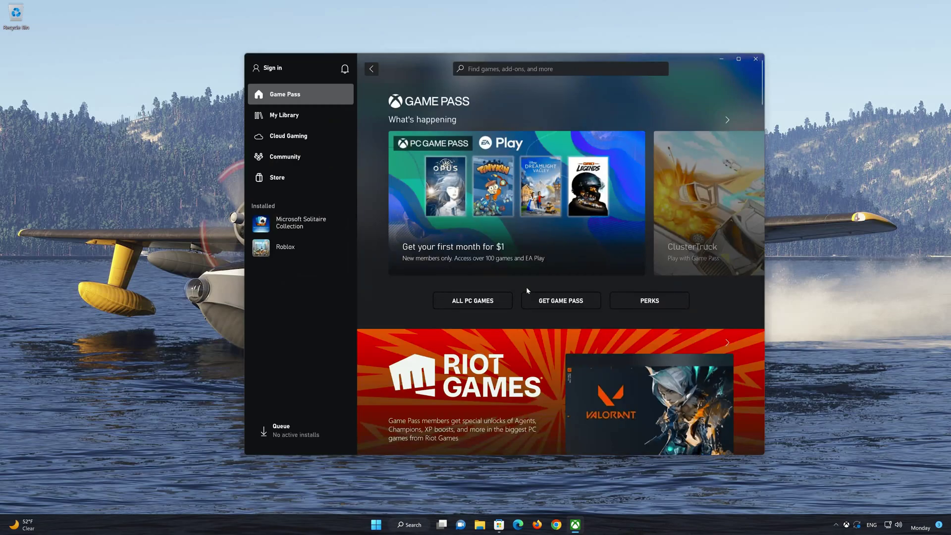
Look further through the Game Pass catalog, and close the Xbox app and Microsoft Store
{"action": "scroll", "coordinate": [527, 291], "scroll_direction": "down", "scroll_amount": 10}
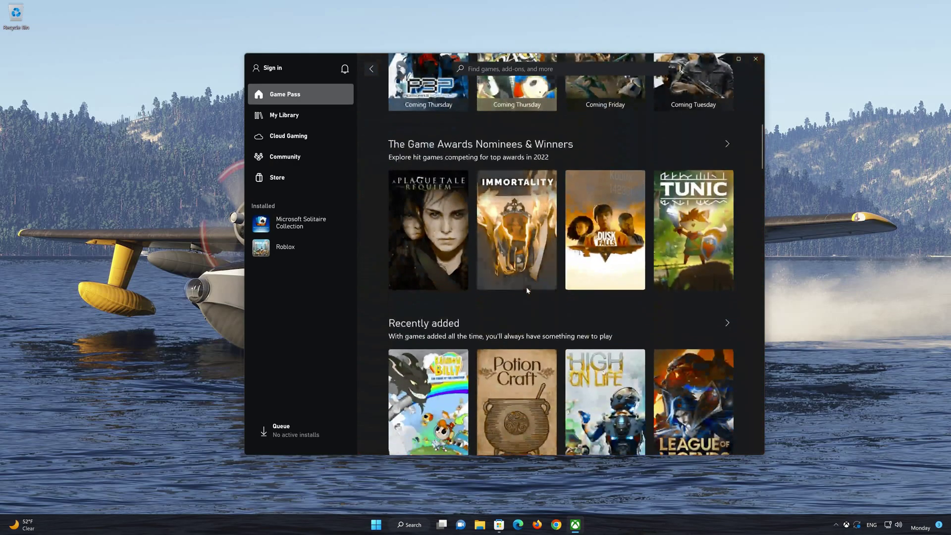
{"action": "scroll", "coordinate": [526, 289], "scroll_direction": "down", "scroll_amount": 5}
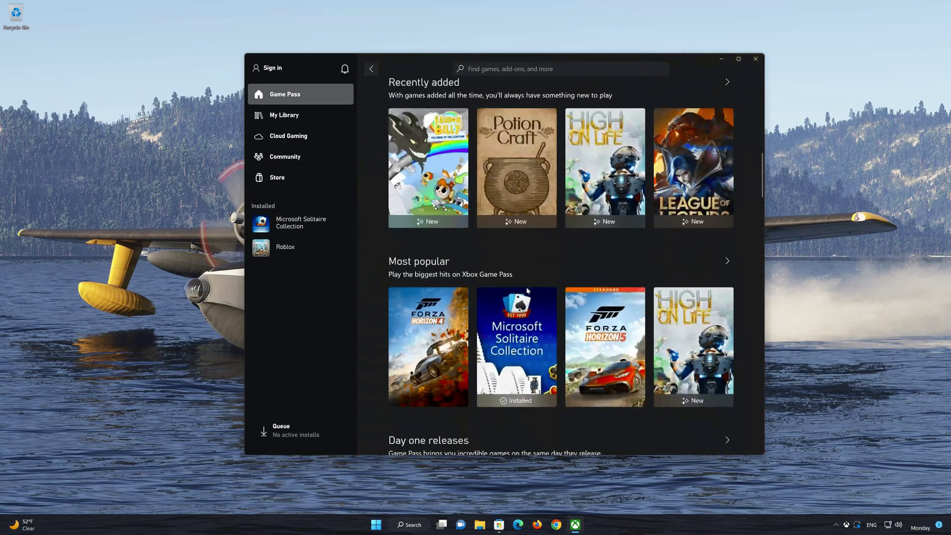
{"action": "left_click", "coordinate": [757, 59]}
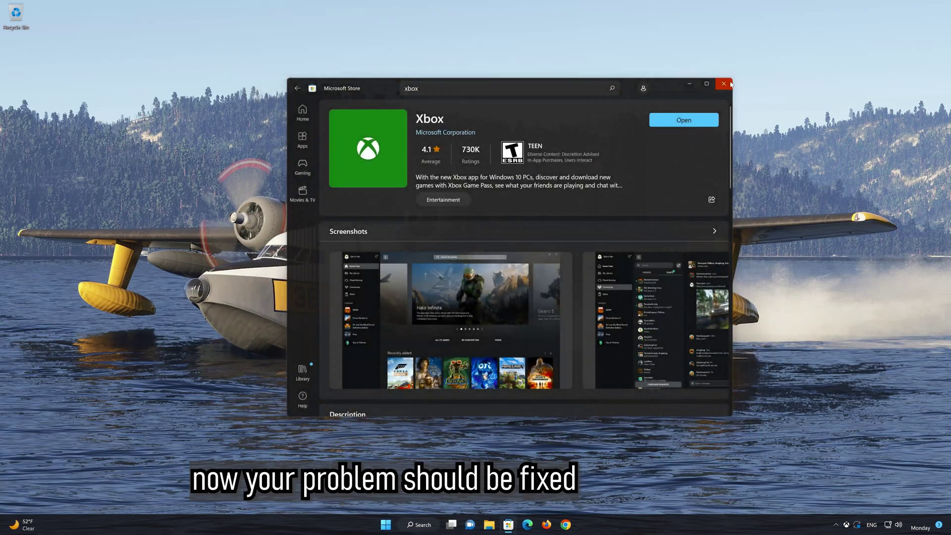
{"action": "left_click", "coordinate": [725, 83]}
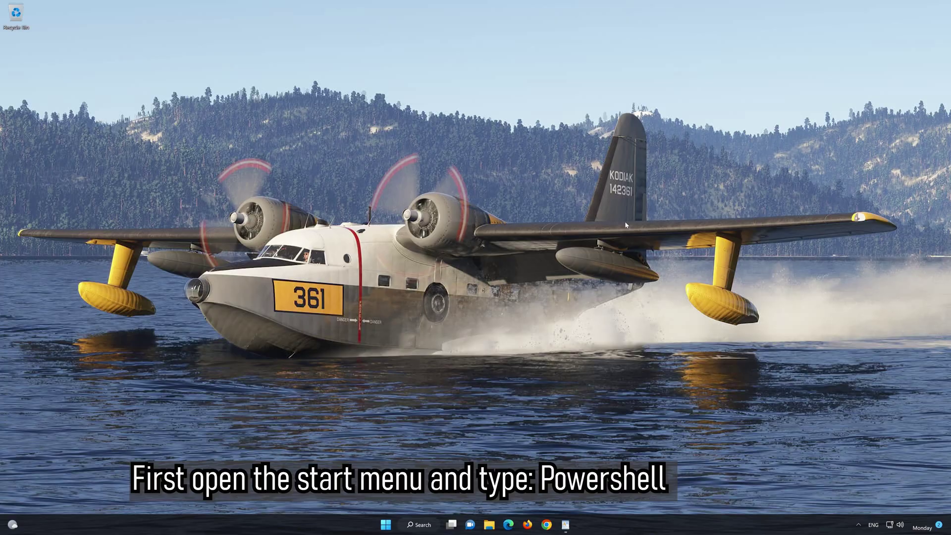
Search for "powershell", run PowerShell 7 (x64) as administrator with the permission request approved, and move its window towards the screen's centre
{"action": "left_click", "coordinate": [384, 529]}
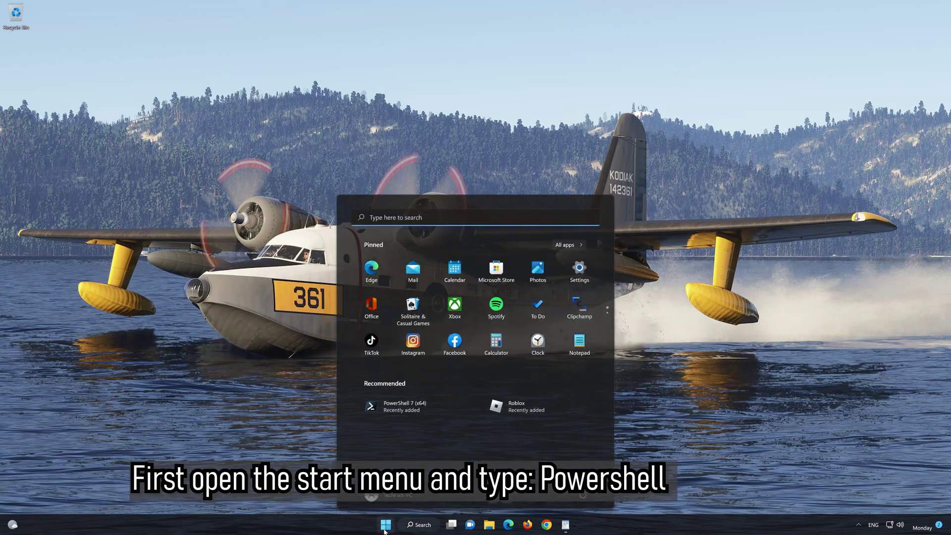
{"action": "type", "text": "power"}
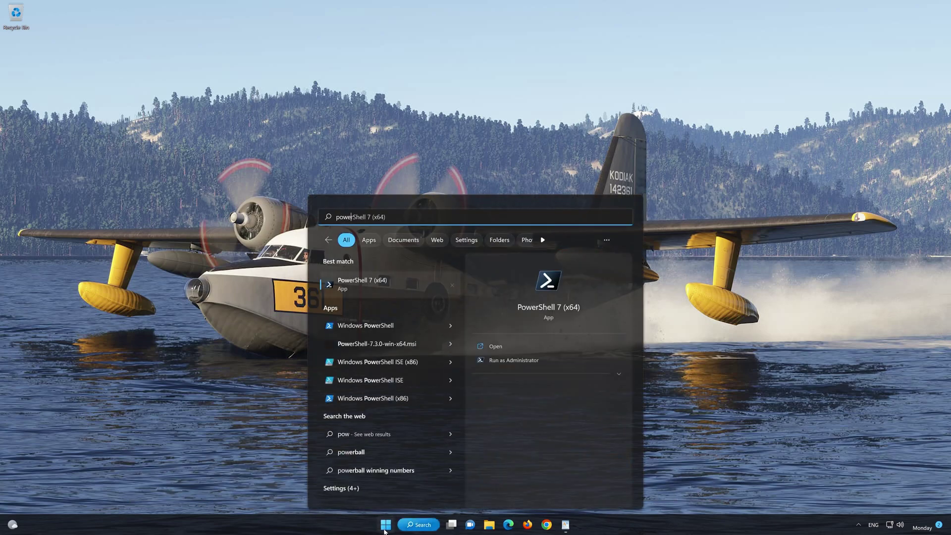
{"action": "type", "text": "shell"}
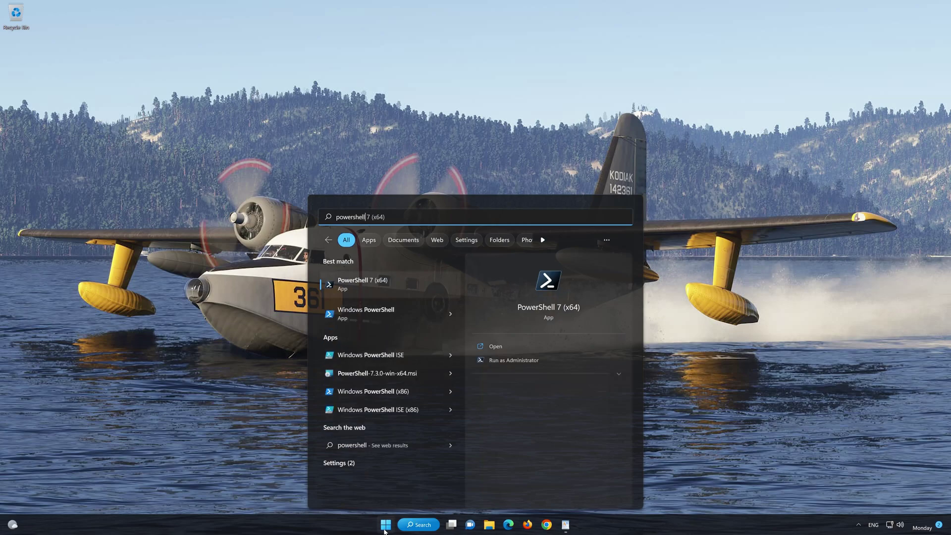
{"action": "right_click", "coordinate": [406, 289]}
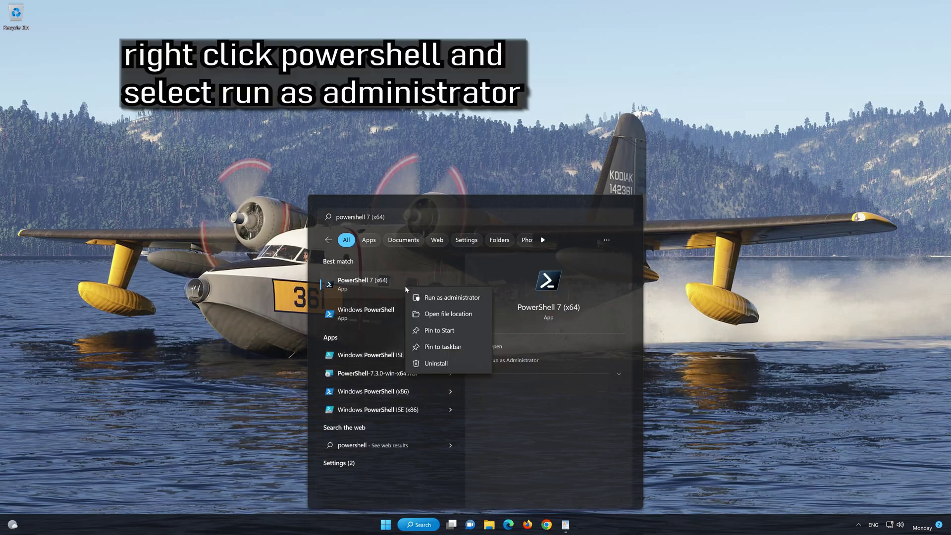
{"action": "left_click", "coordinate": [461, 299]}
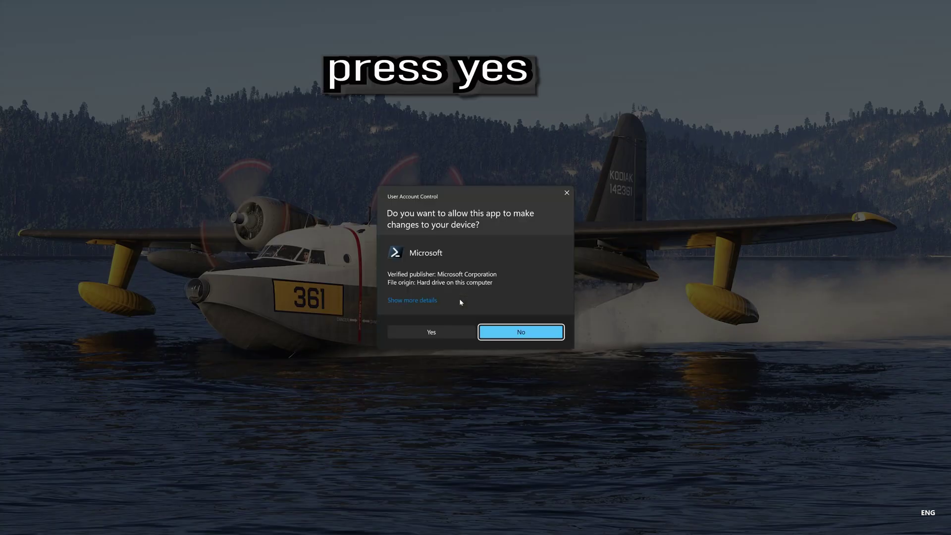
{"action": "left_click", "coordinate": [429, 332]}
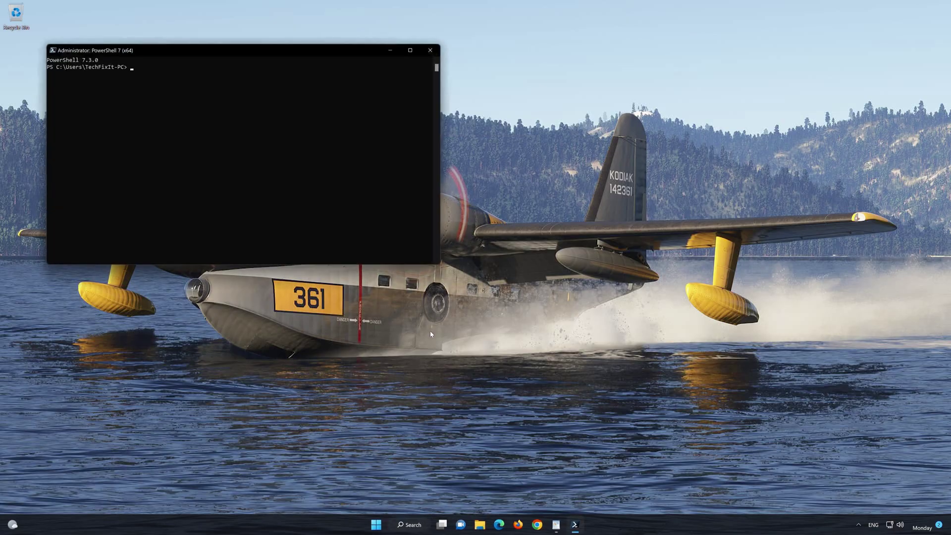
{"action": "left_click_drag", "start_coordinate": [290, 57], "coordinate": [556, 107]}
Switch to the WordPad document, copy the first command containing *WindowsStore*, and minimize the document
{"action": "left_click", "coordinate": [555, 527]}
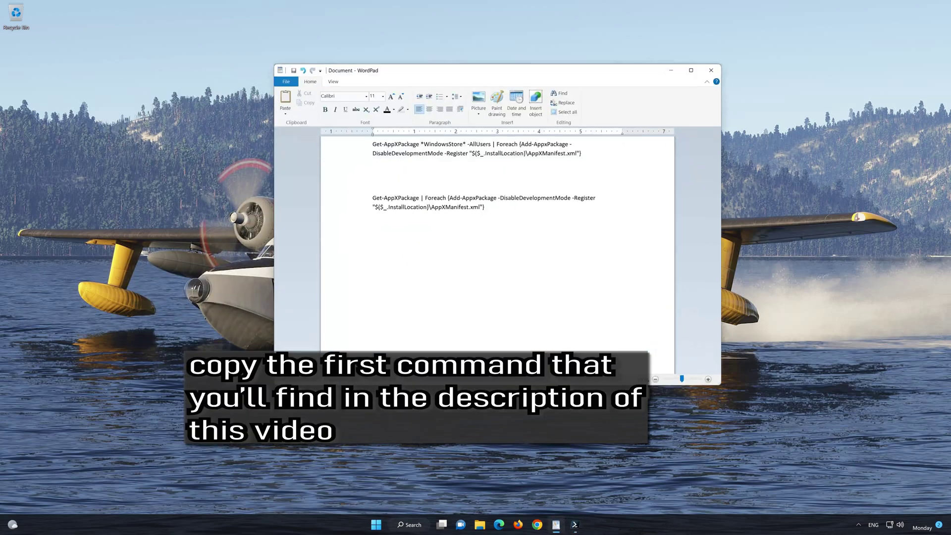
{"action": "left_click_drag", "start_coordinate": [582, 158], "coordinate": [372, 144]}
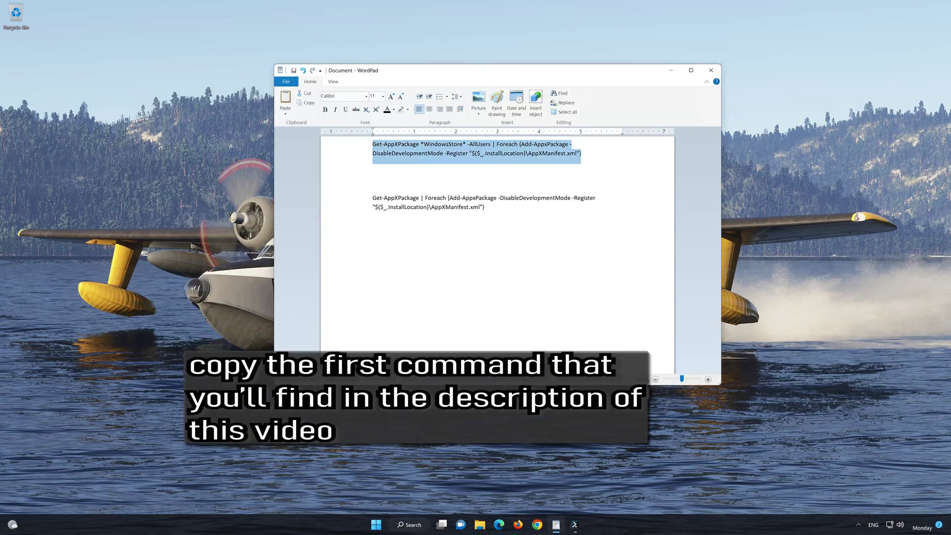
{"action": "right_click", "coordinate": [390, 148]}
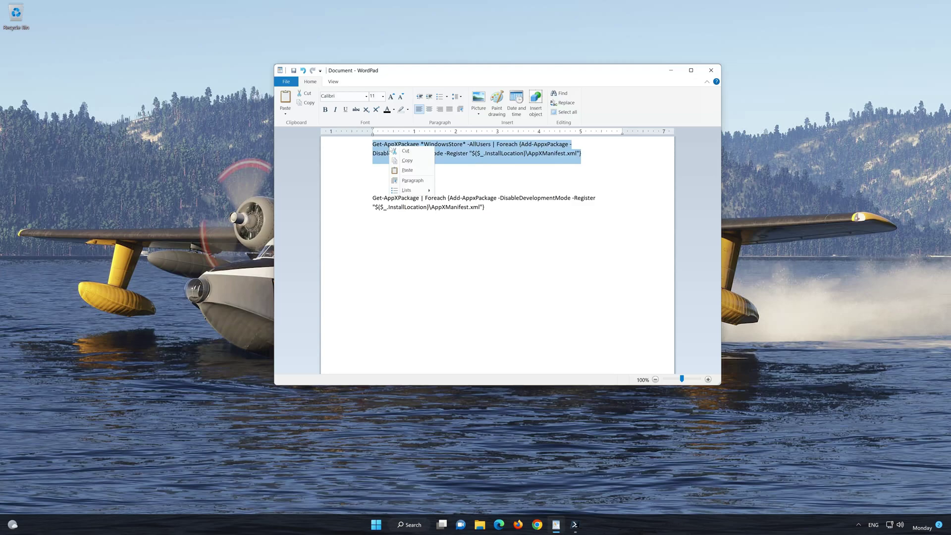
{"action": "left_click", "coordinate": [409, 165]}
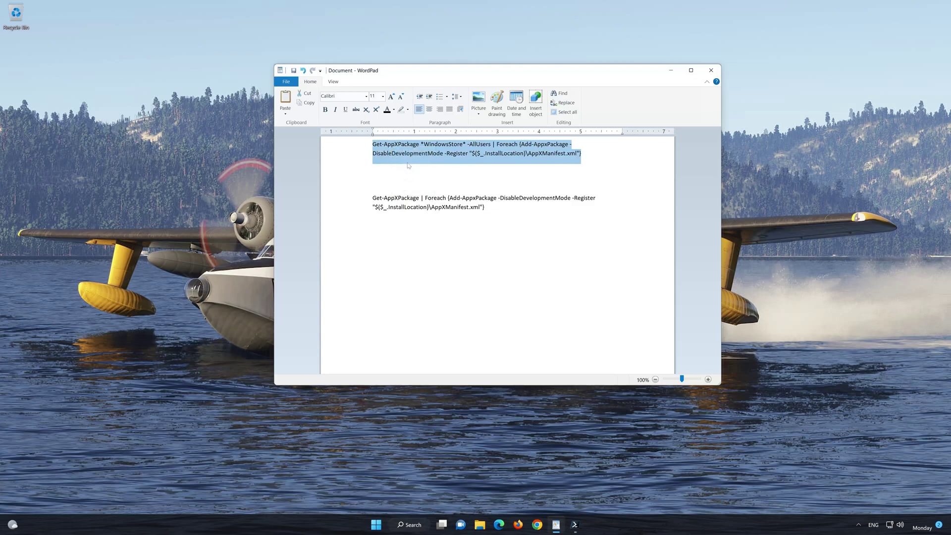
{"action": "left_click", "coordinate": [673, 71]}
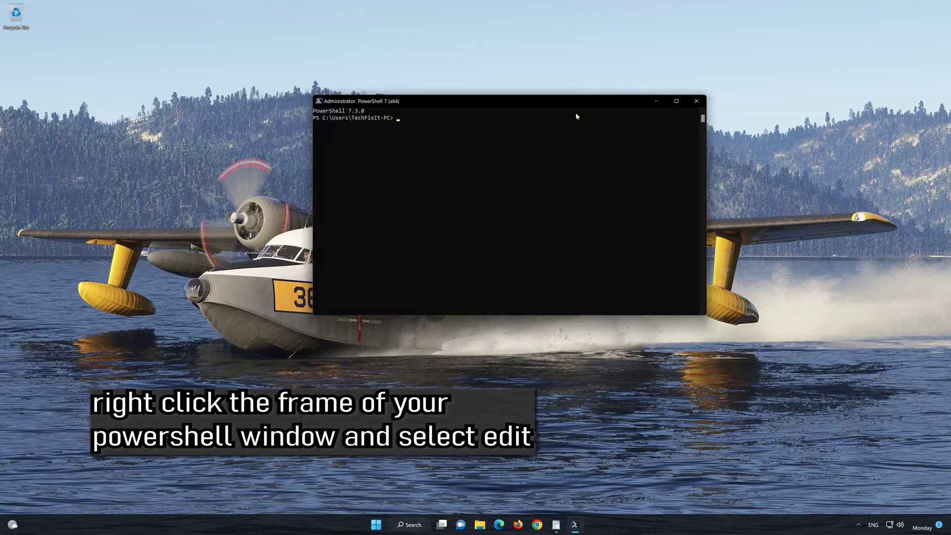
Paste and run Get-AppXPackage *WindowsStore* -AllUsers | Foreach {Add-AppxPackage -DisableDevelopmentMode -Register "$($_.InstallLocation)\AppXManifest.xml"} in PowerShell
{"action": "right_click", "coordinate": [515, 103]}
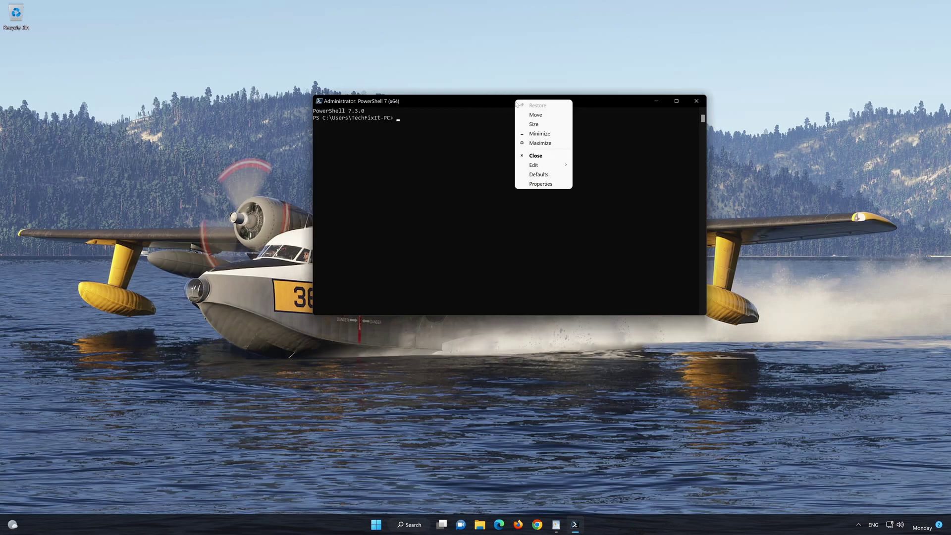
{"action": "left_click", "coordinate": [541, 165]}
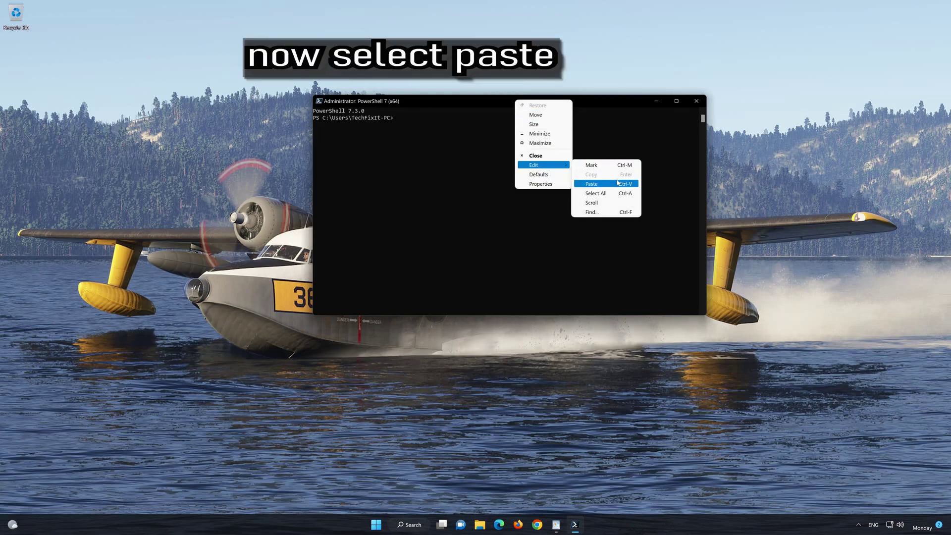
{"action": "left_click", "coordinate": [592, 184]}
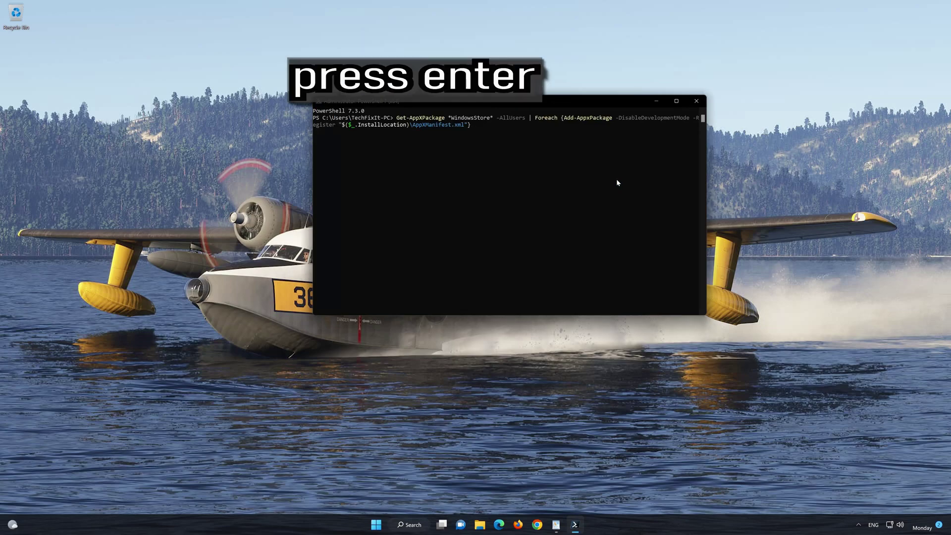
{"action": "key", "text": "Return"}
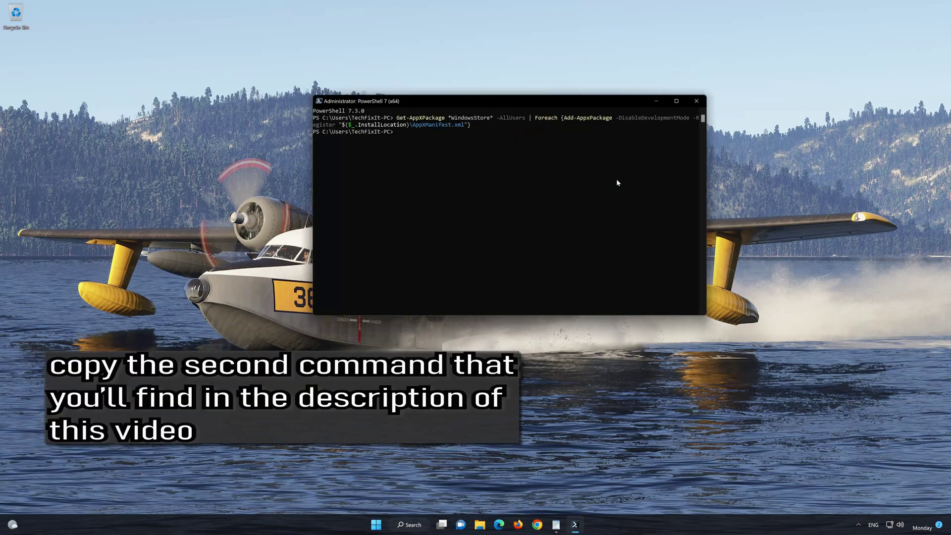
Switch to the WordPad document, copy the second command, which covers all app packages, and minimize the document
{"action": "left_click", "coordinate": [556, 524]}
{"action": "left_click_drag", "start_coordinate": [484, 207], "coordinate": [373, 198]}
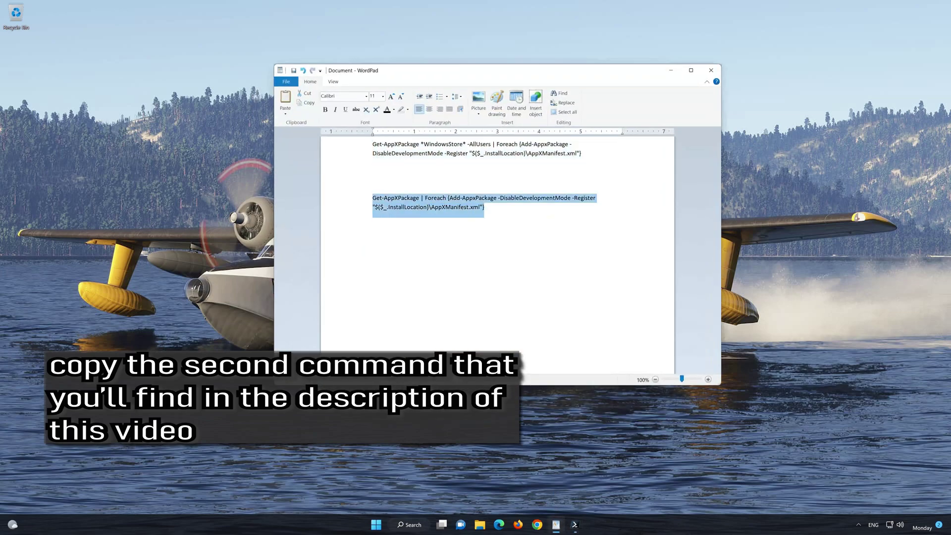
{"action": "right_click", "coordinate": [394, 200]}
{"action": "left_click", "coordinate": [409, 213]}
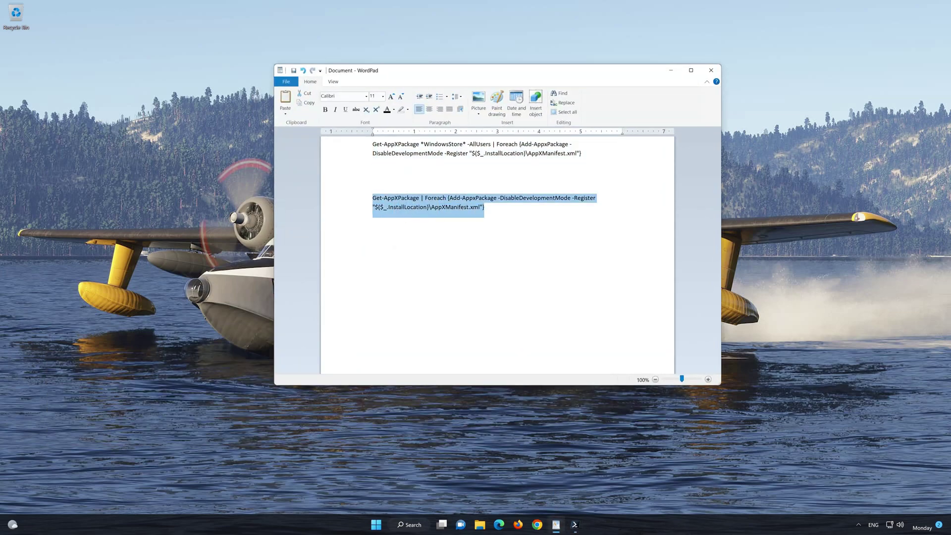
{"action": "left_click", "coordinate": [671, 73]}
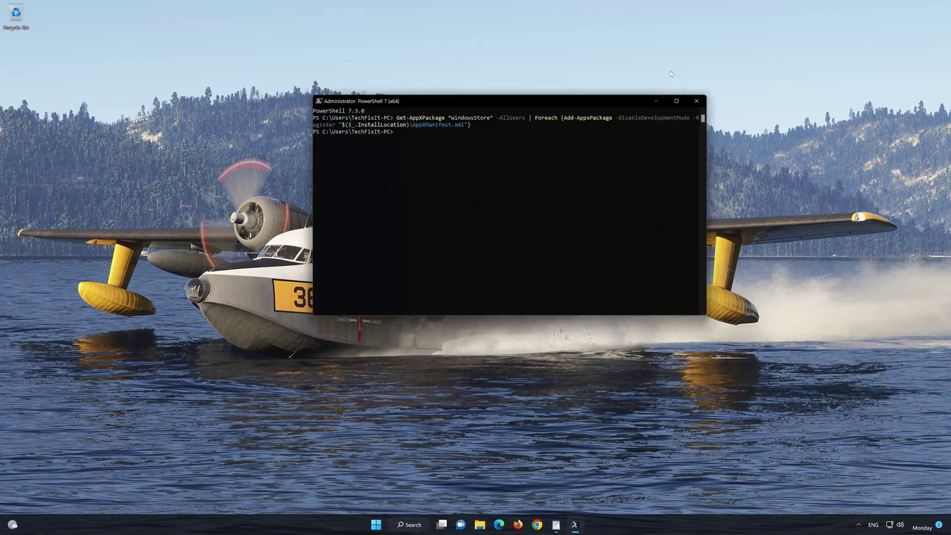
Paste and run Get-AppXPackage | Foreach {Add-AppxPackage -DisableDevelopmentMode -Register "$($_.InstallLocation)\AppXManifest.xml"} in PowerShell, and end the session with exit
{"action": "right_click", "coordinate": [433, 97]}
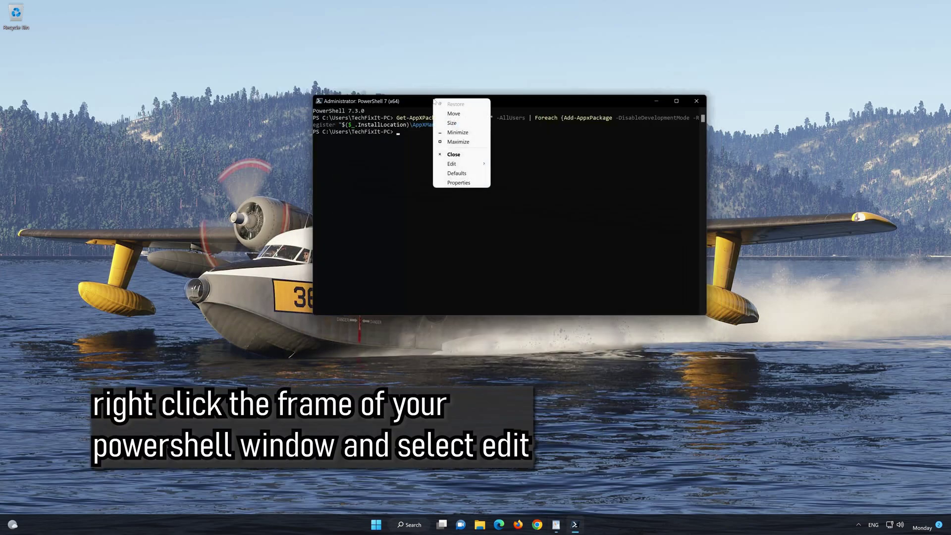
{"action": "left_click", "coordinate": [461, 165]}
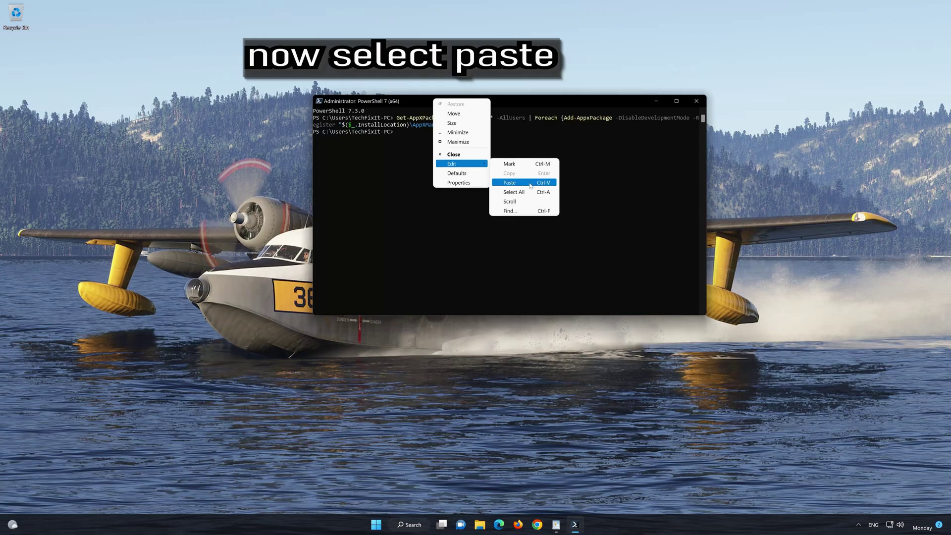
{"action": "left_click", "coordinate": [510, 182]}
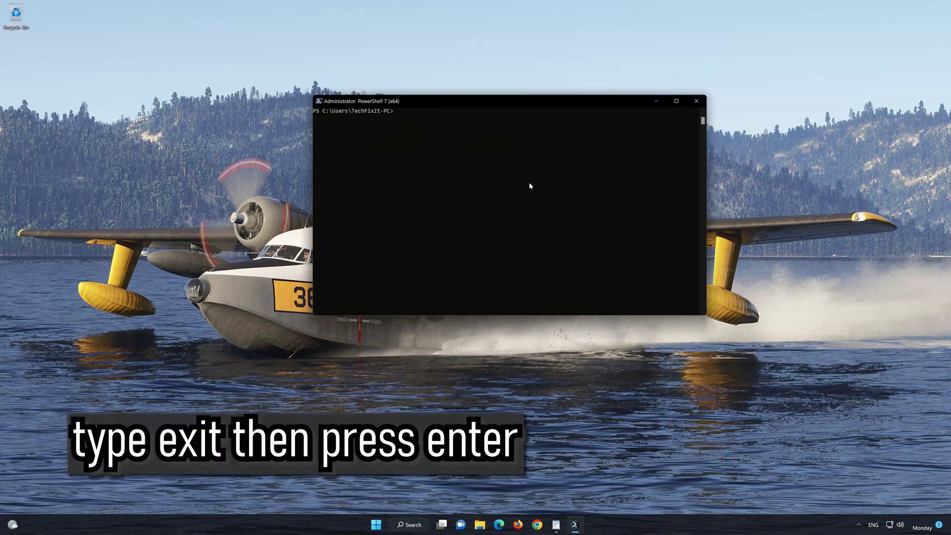
{"action": "type", "text": "exit"}
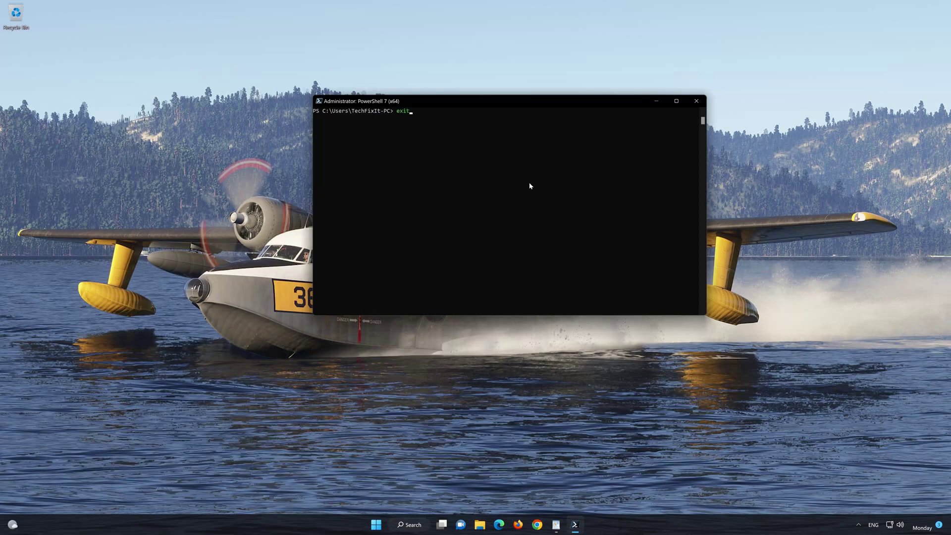
{"action": "key", "text": "Return"}
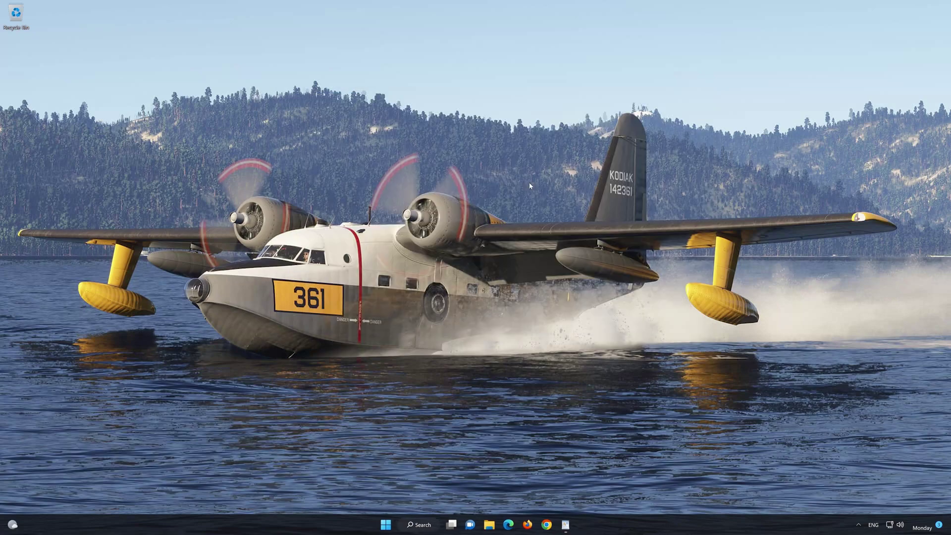
Search for Microsoft Store, pin it to the taskbar, and launch it from there
{"action": "left_click", "coordinate": [386, 526]}
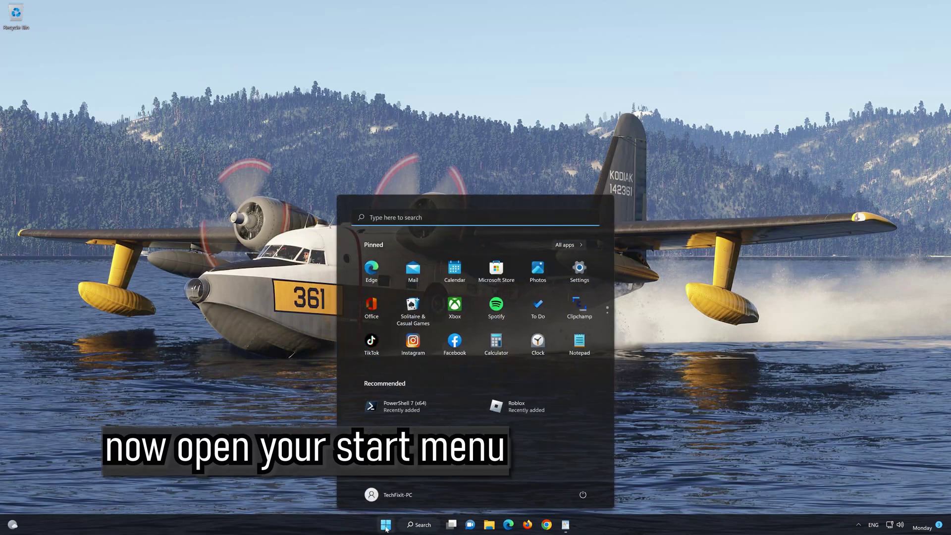
{"action": "type", "text": "mi"}
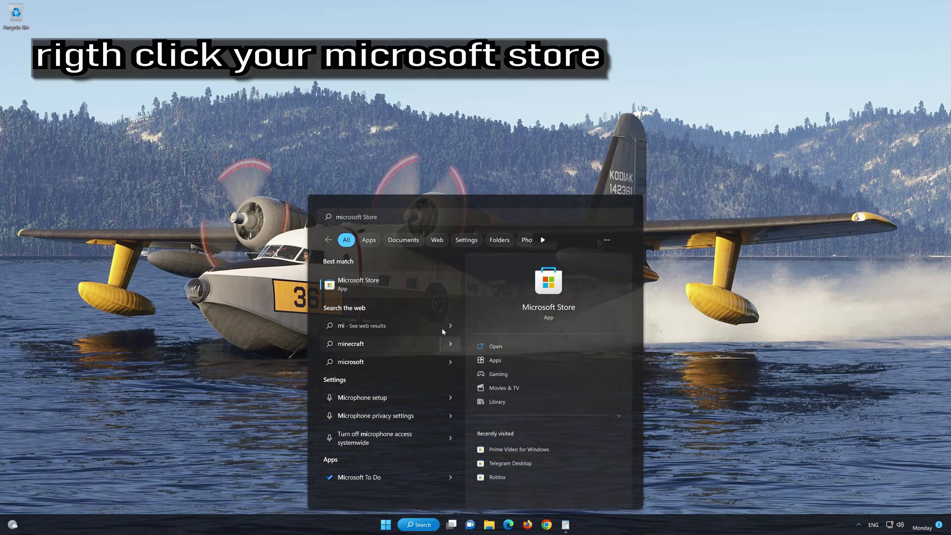
{"action": "right_click", "coordinate": [437, 286]}
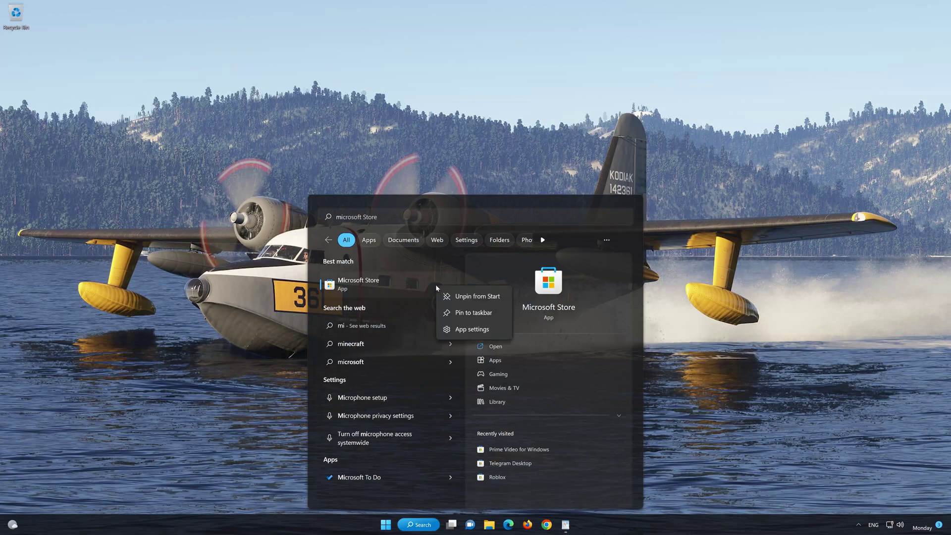
{"action": "left_click", "coordinate": [477, 313]}
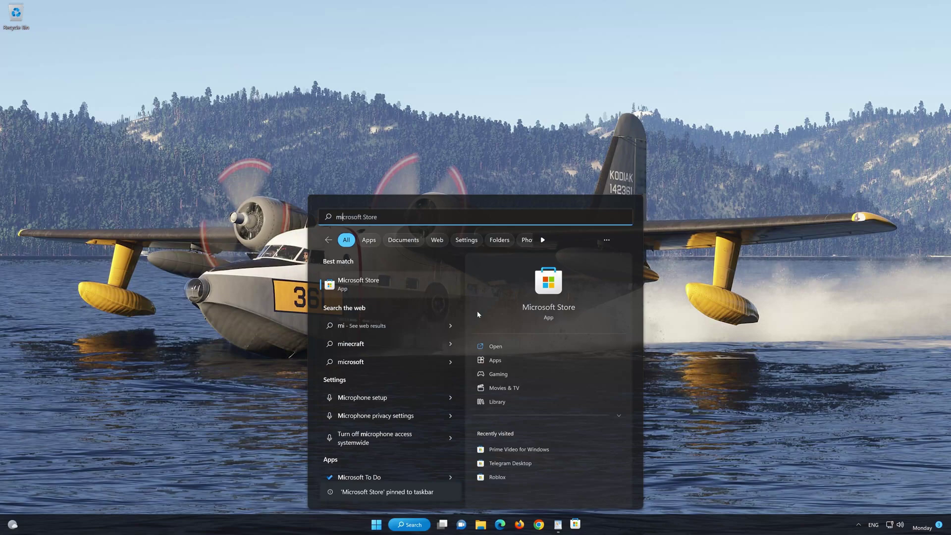
{"action": "left_click", "coordinate": [699, 315]}
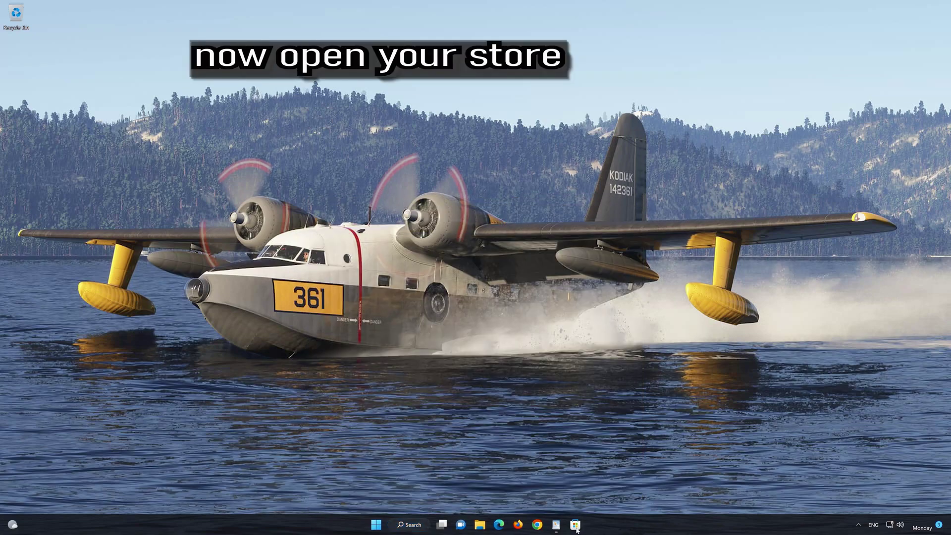
{"action": "left_click", "coordinate": [577, 530]}
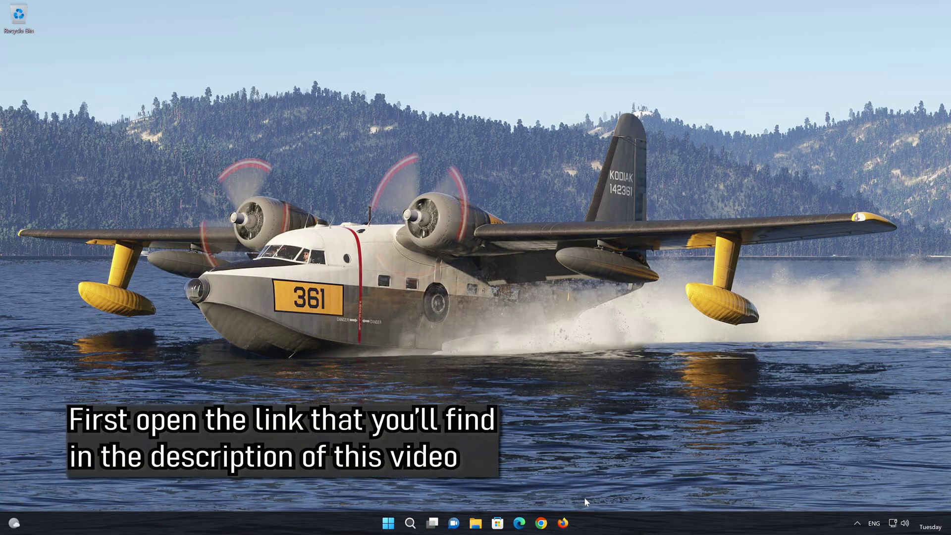
Switch to Firefox and load the copied Windows 11 download link, microsoft.com/software-download/windows11
{"action": "left_click", "coordinate": [563, 523]}
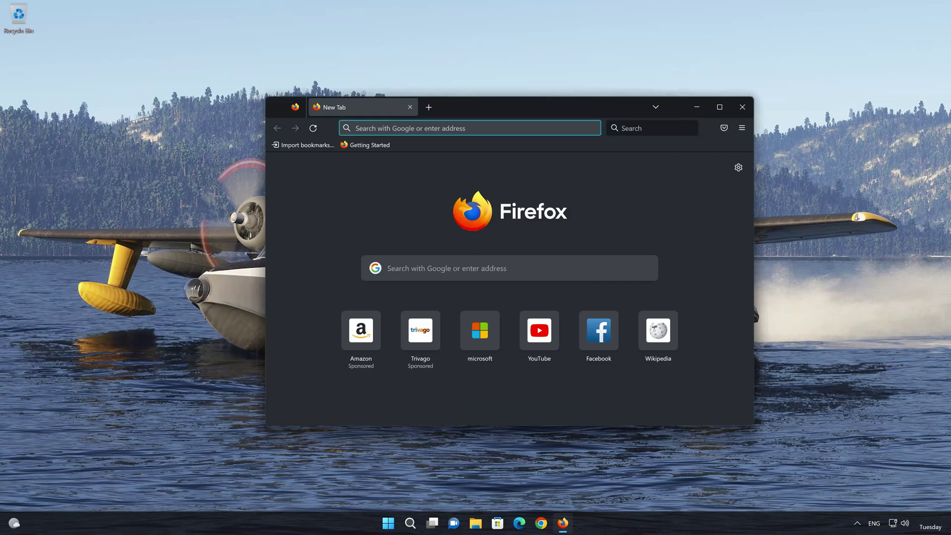
{"action": "right_click", "coordinate": [444, 127]}
{"action": "left_click", "coordinate": [472, 213]}
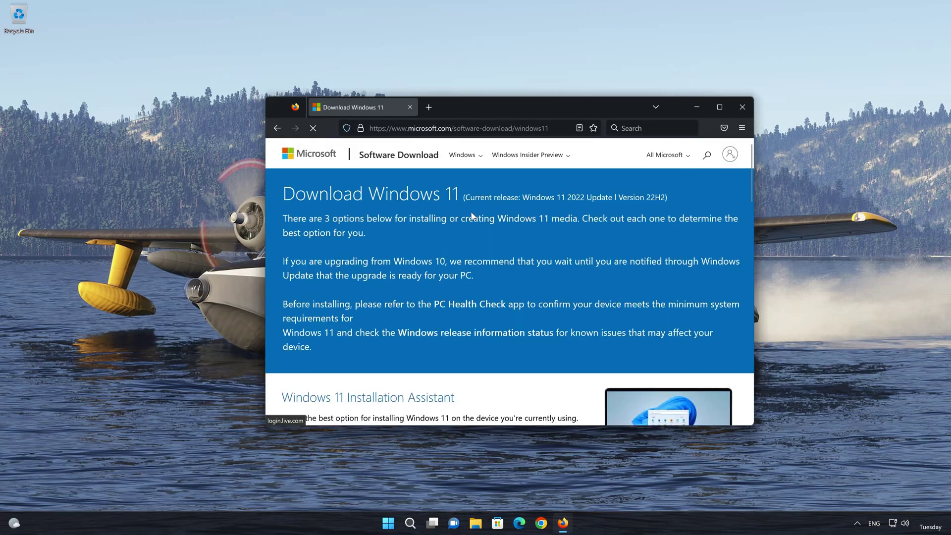
Download the Windows 11 media creation tool from the Create Windows 11 Installation Media section and close the browser
{"action": "scroll", "coordinate": [471, 213], "scroll_direction": "down", "scroll_amount": 10}
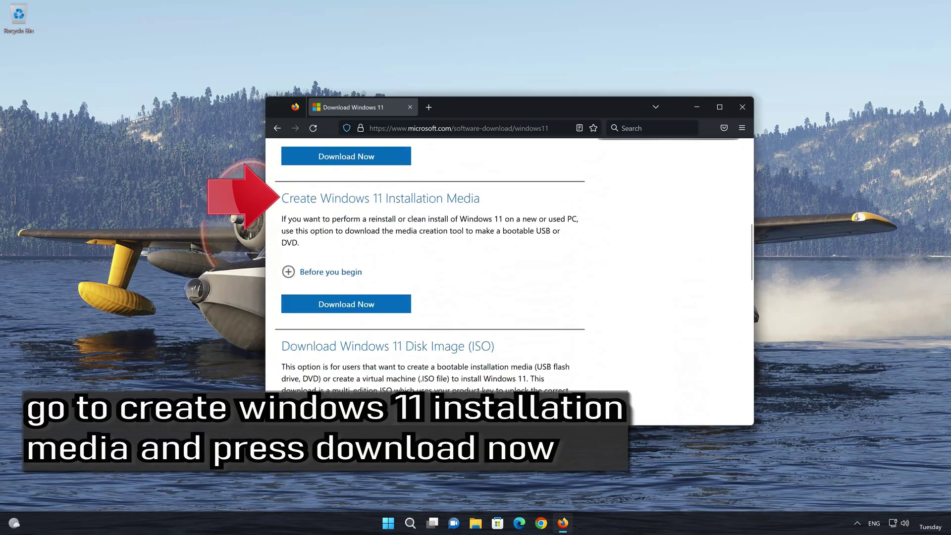
{"action": "left_click", "coordinate": [364, 309]}
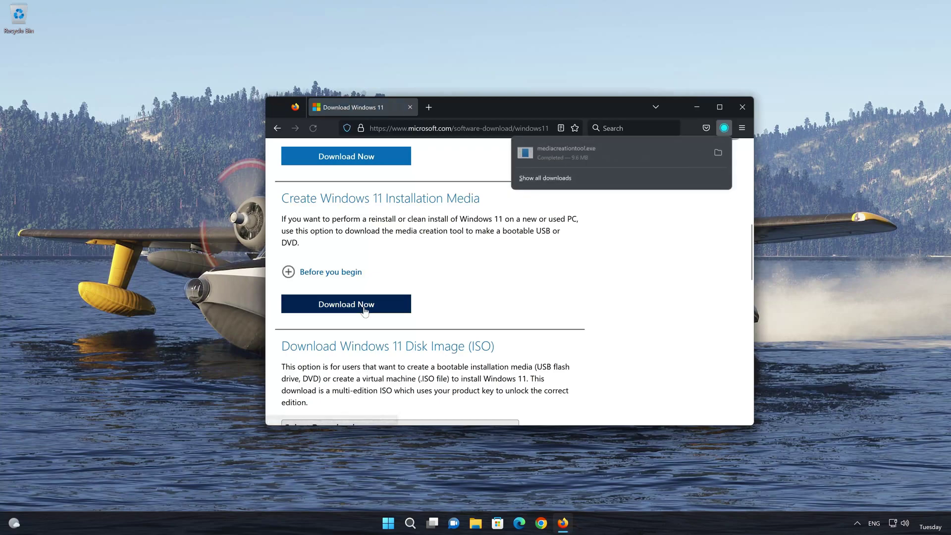
{"action": "left_click", "coordinate": [741, 106]}
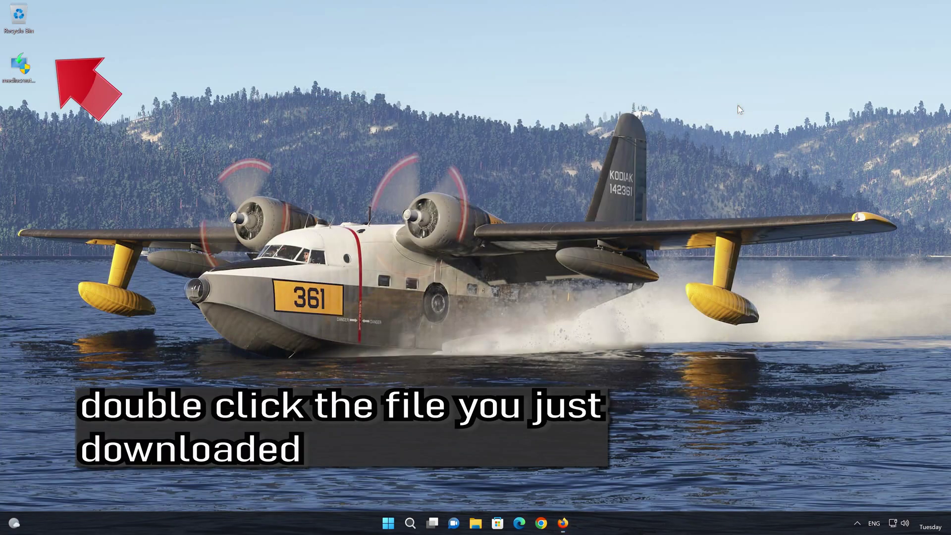
Run the downloaded mediacreationtool from the desktop with administrator permission and accept its license terms
{"action": "double_click", "coordinate": [19, 78]}
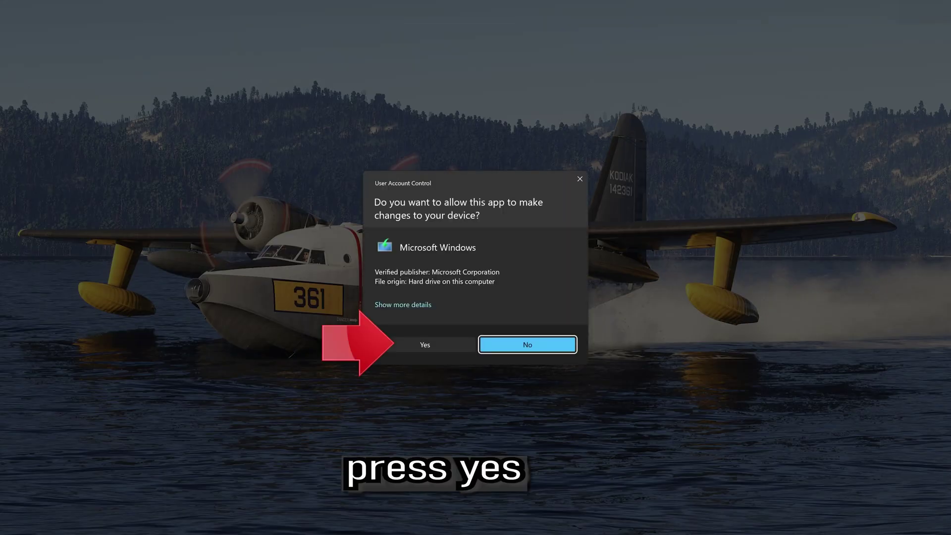
{"action": "left_click", "coordinate": [421, 346]}
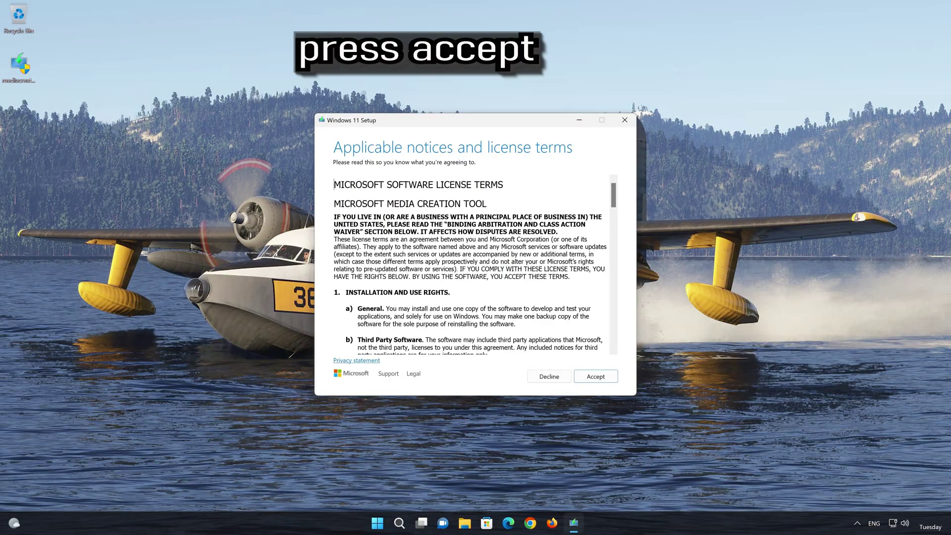
{"action": "left_click", "coordinate": [600, 377]}
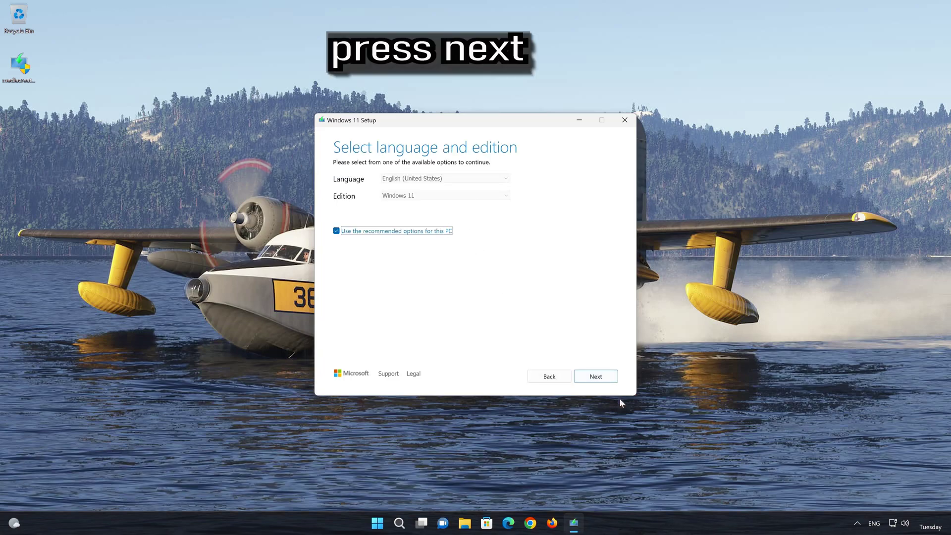
Create an ISO file with the recommended language and edition, saved to the Desktop as Windows 11, and finish the media creation setup
{"action": "left_click", "coordinate": [596, 377]}
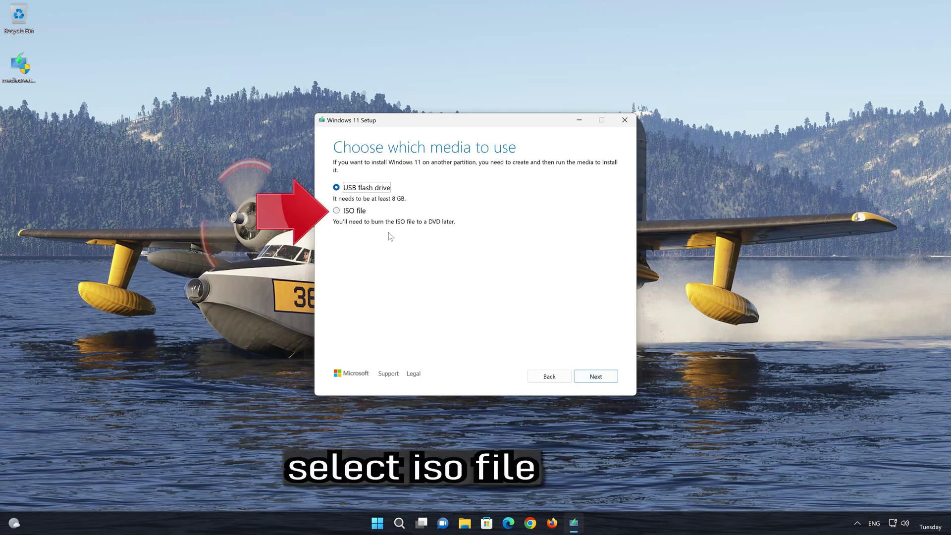
{"action": "left_click", "coordinate": [337, 211]}
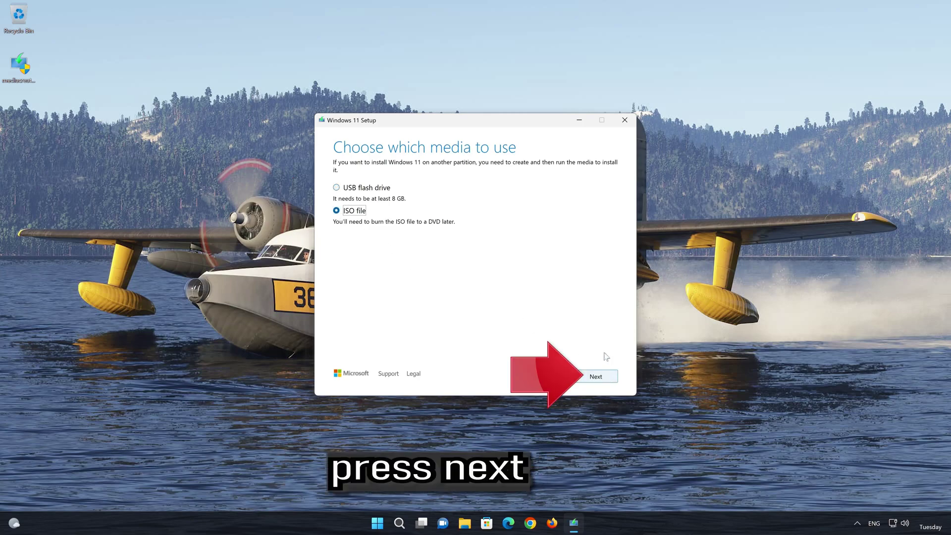
{"action": "left_click", "coordinate": [599, 380]}
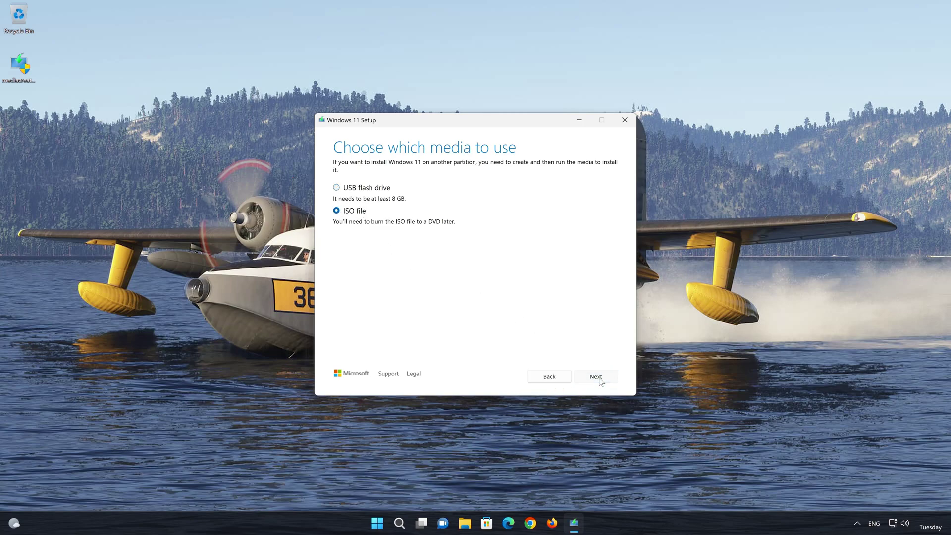
{"action": "key", "text": "End"}
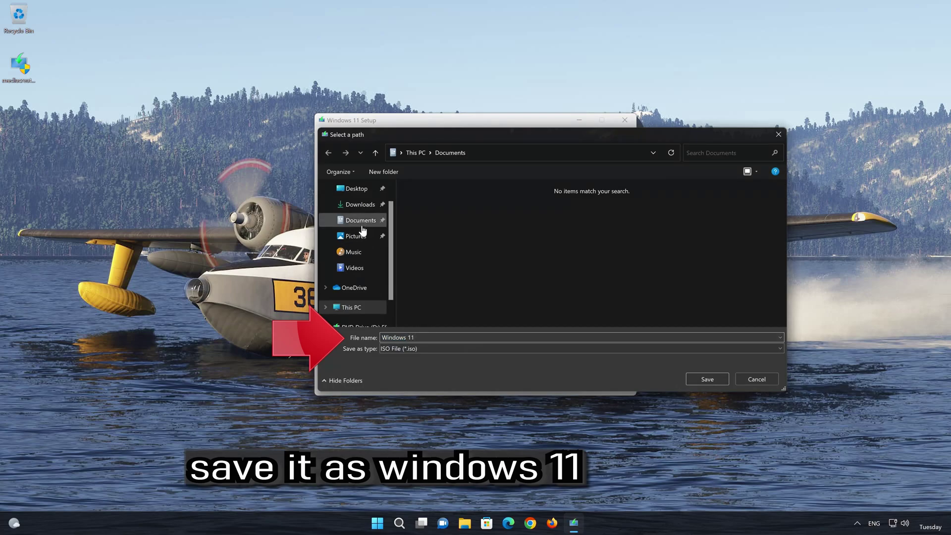
{"action": "left_click", "coordinate": [358, 189]}
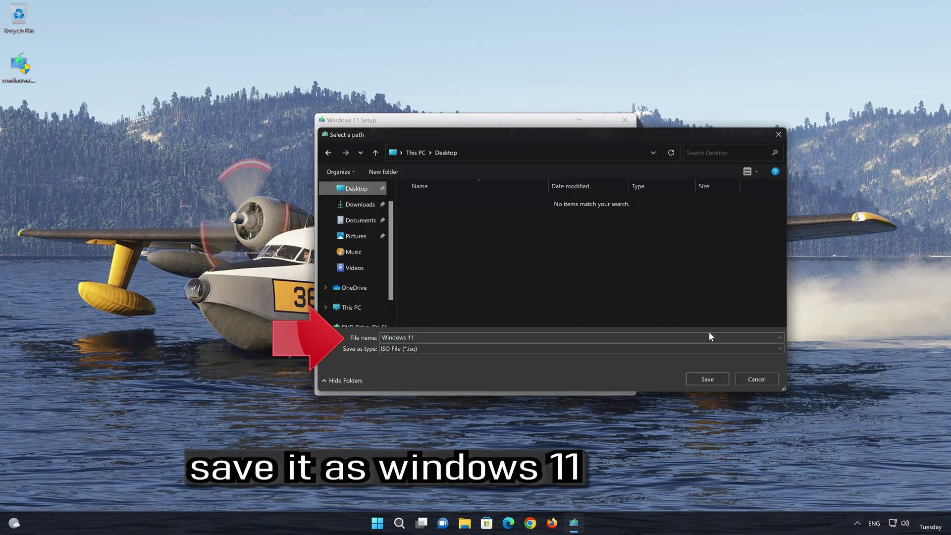
{"action": "left_click", "coordinate": [715, 378]}
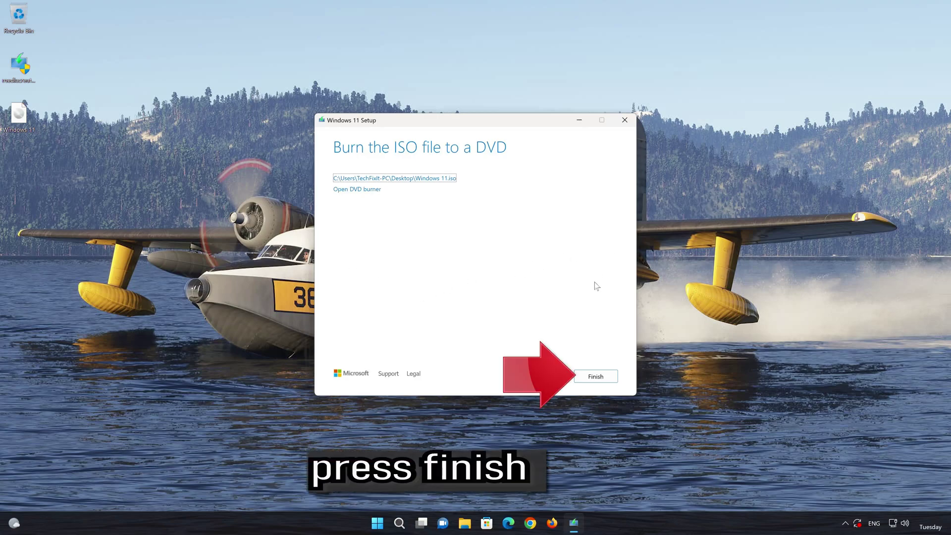
{"action": "left_click", "coordinate": [586, 373]}
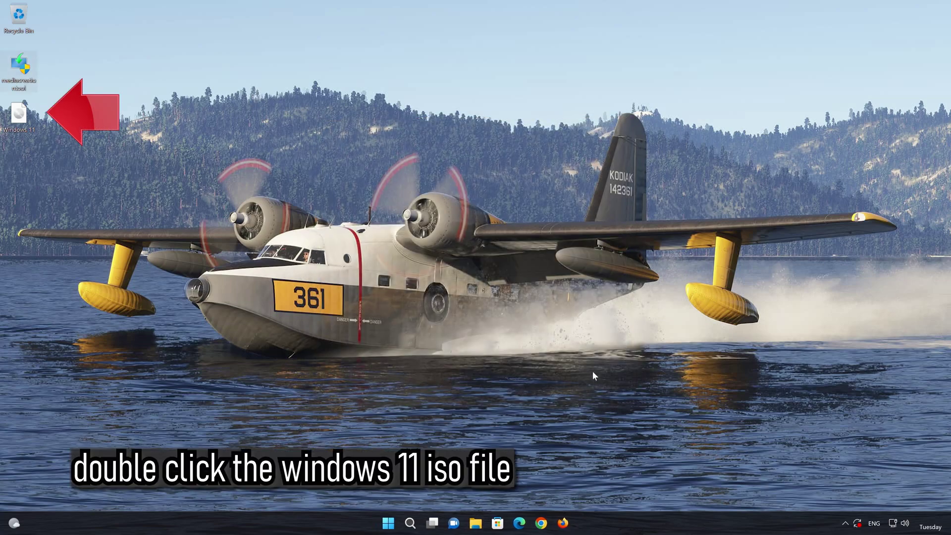
Mount the Windows 11 ISO from the desktop, run its setup application with administrator permission, and close the drive's folder window
{"action": "double_click", "coordinate": [17, 119]}
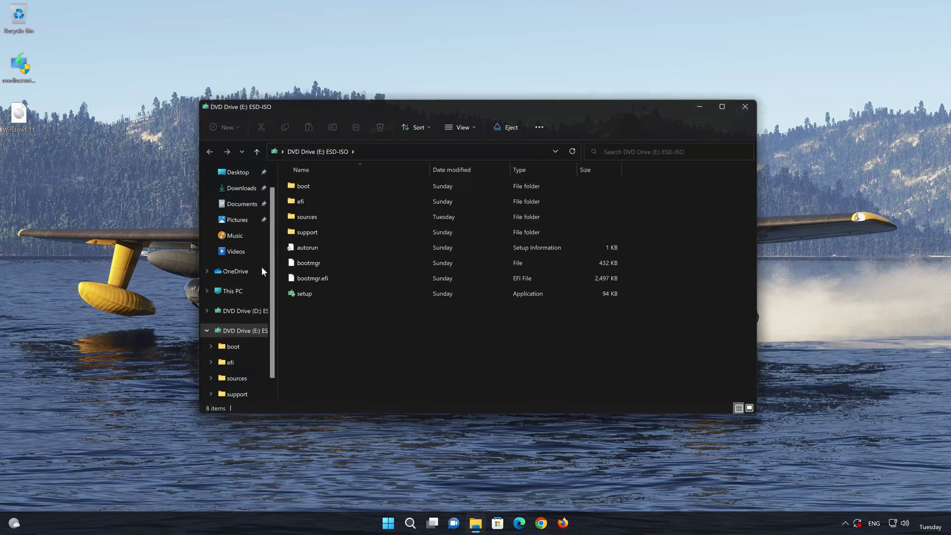
{"action": "double_click", "coordinate": [356, 293]}
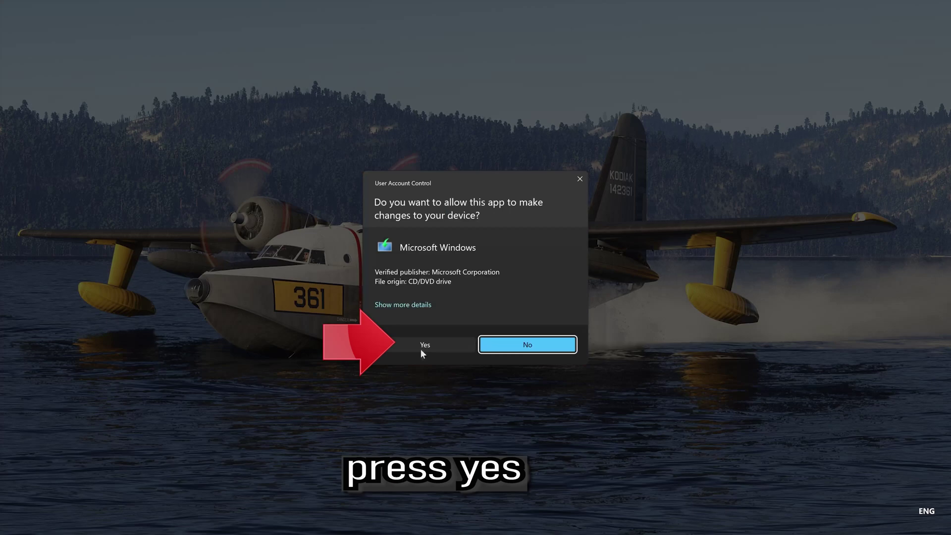
{"action": "left_click", "coordinate": [422, 345]}
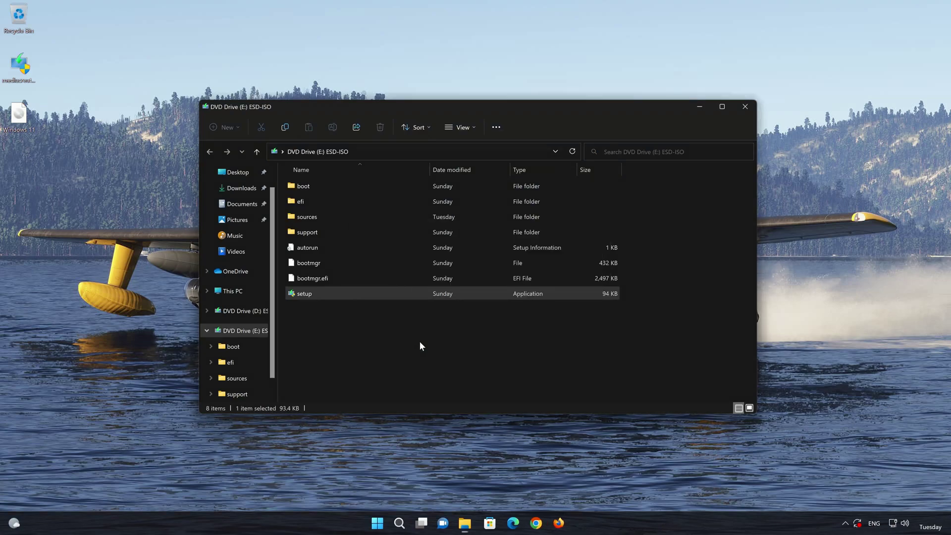
{"action": "left_click", "coordinate": [743, 106]}
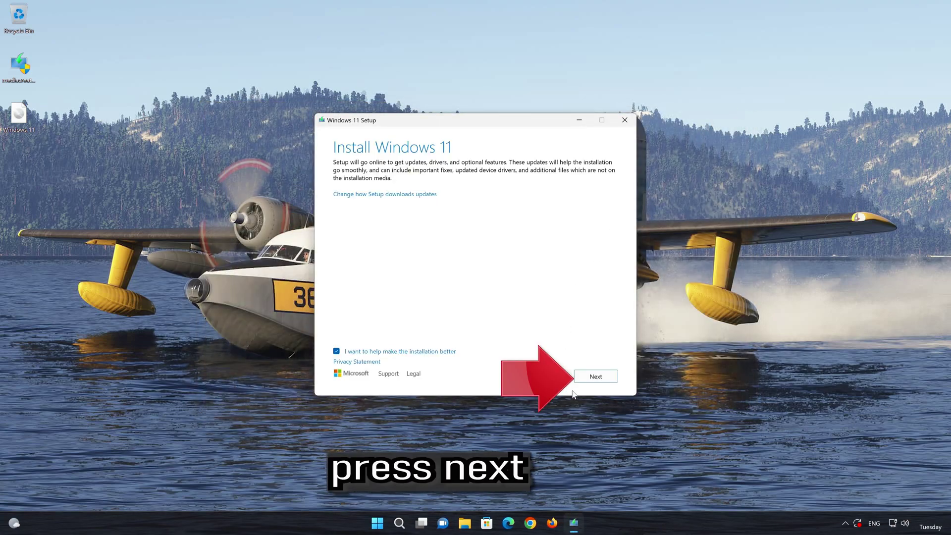
Continue through Windows 11 Setup, accept the license terms, and start the installation with personal files and apps kept
{"action": "left_click", "coordinate": [599, 380]}
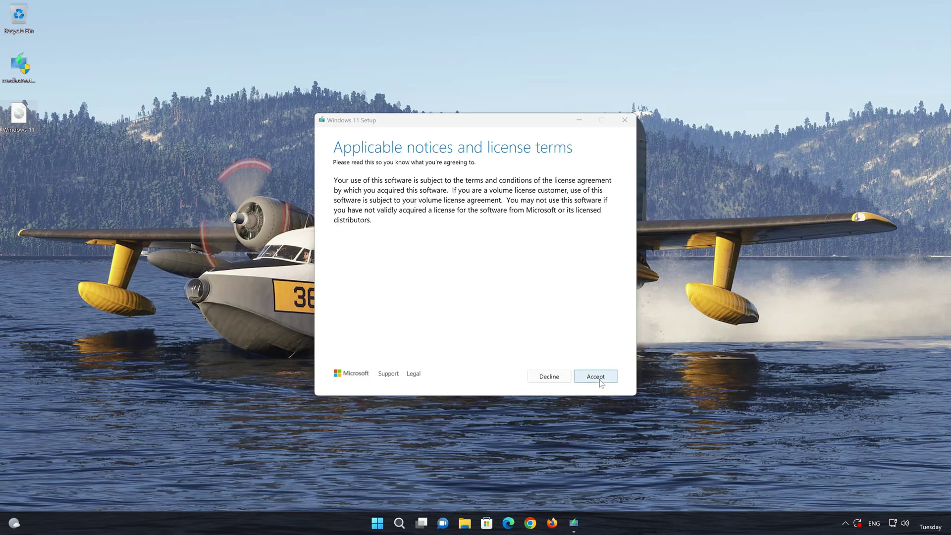
{"action": "left_click", "coordinate": [599, 380]}
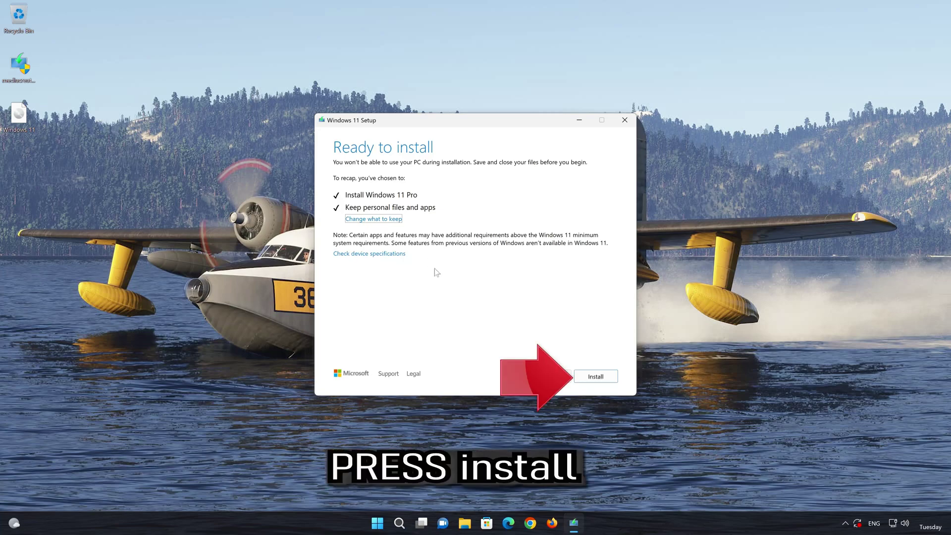
{"action": "left_click", "coordinate": [607, 379]}
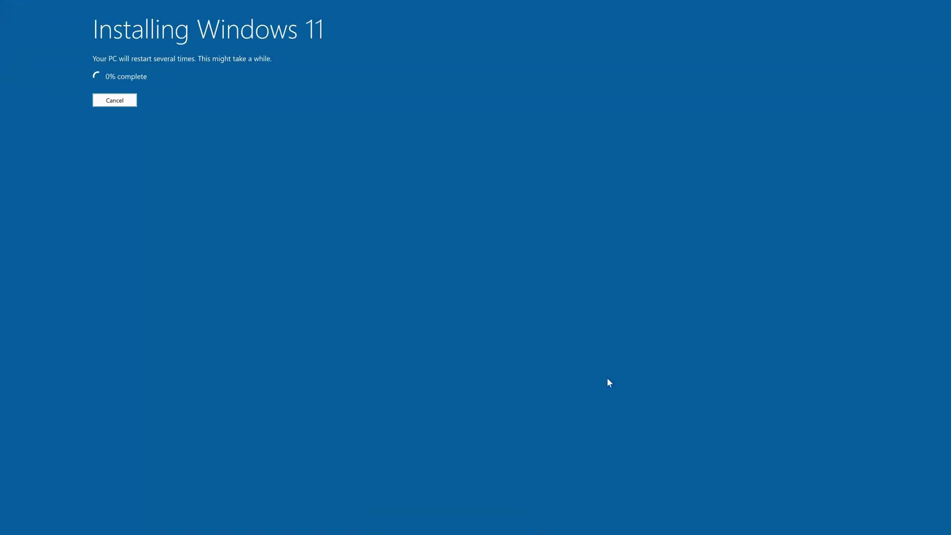